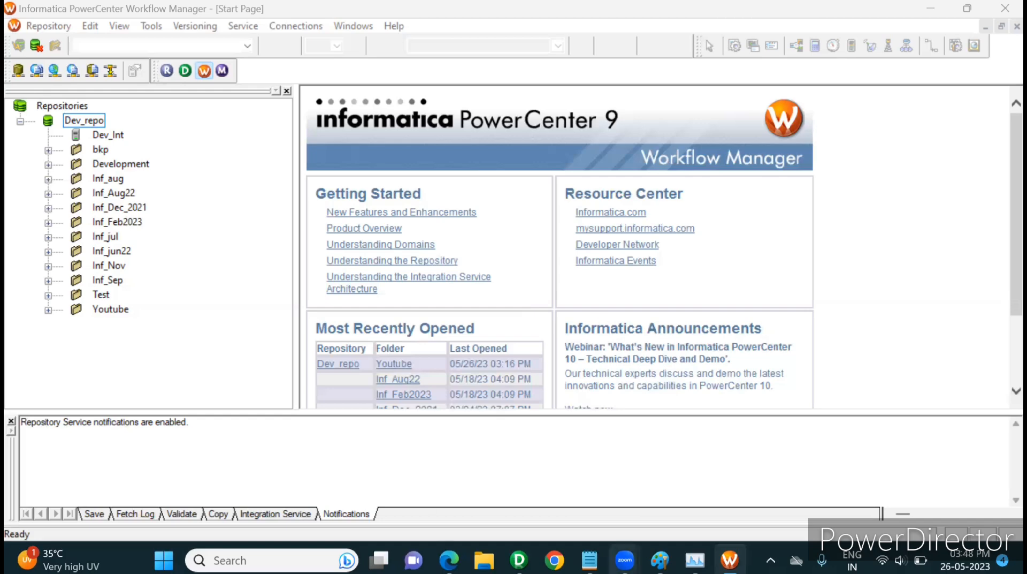
Glance at the Paint diagram, return to Workflow Manager, and open the Youtube folder in Dev_repo
{"action": "left_click", "coordinate": [661, 560]}
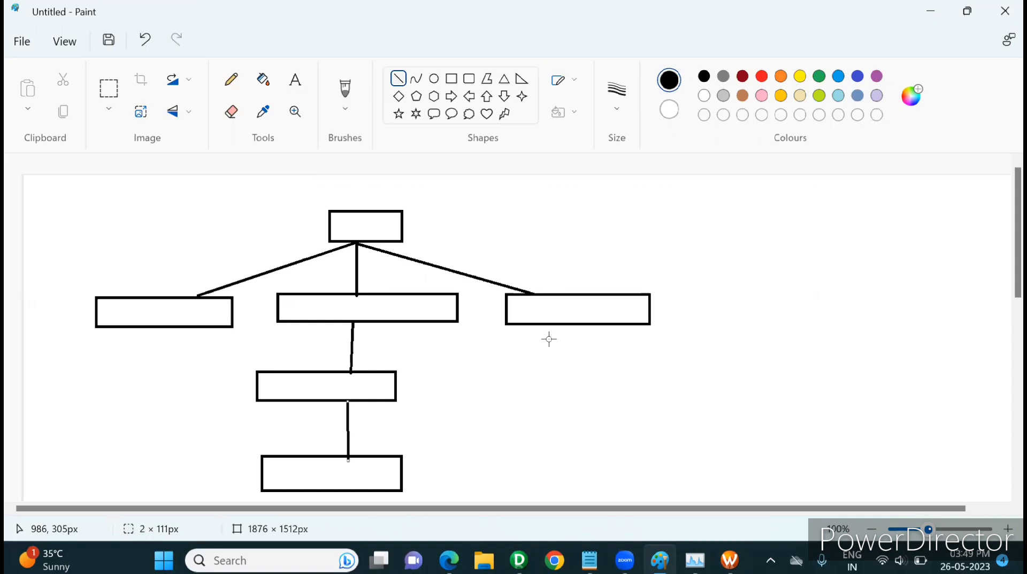
{"action": "left_click", "coordinate": [730, 560]}
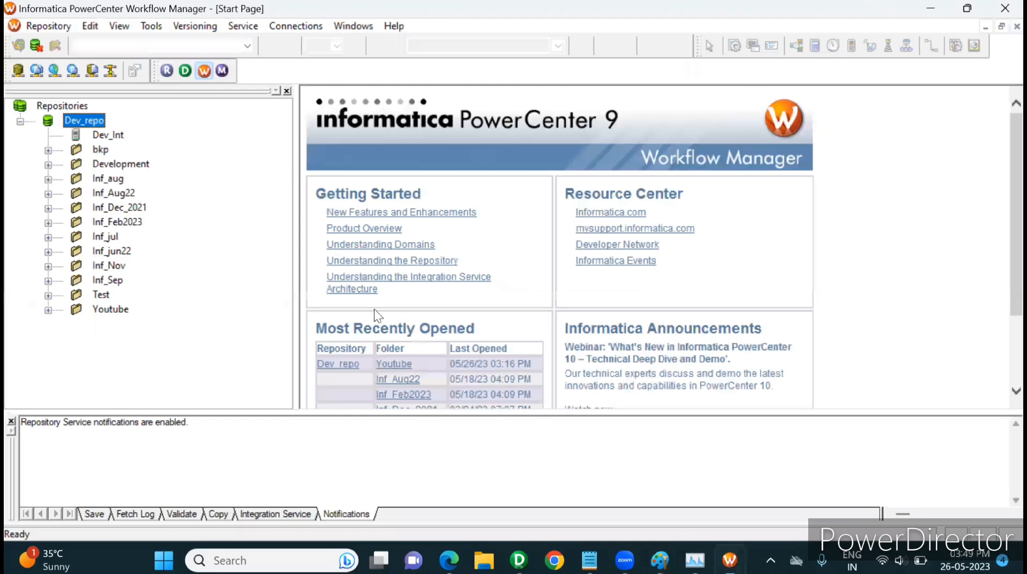
{"action": "left_click", "coordinate": [110, 309]}
{"action": "right_click", "coordinate": [117, 311]}
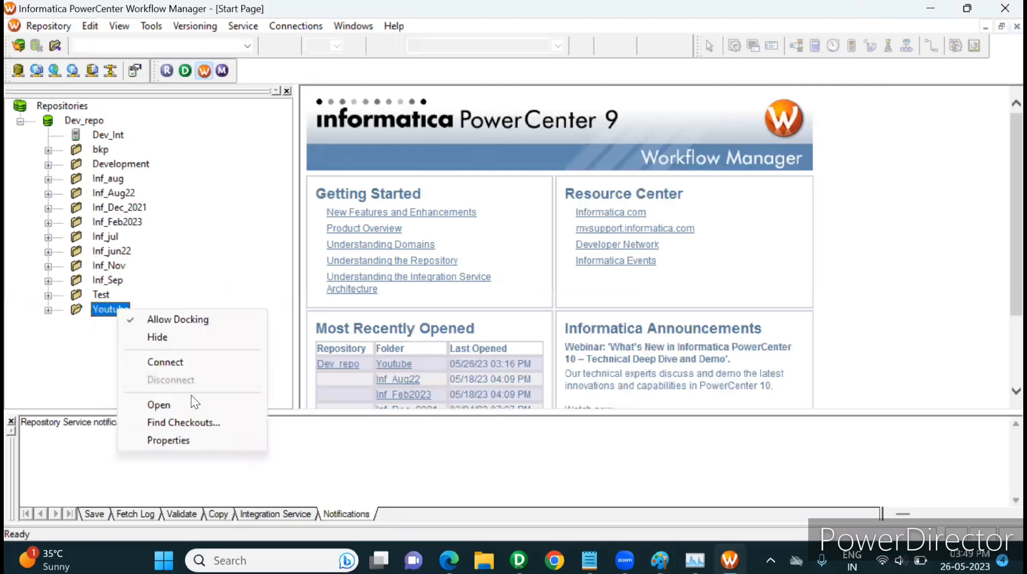
{"action": "left_click", "coordinate": [170, 405]}
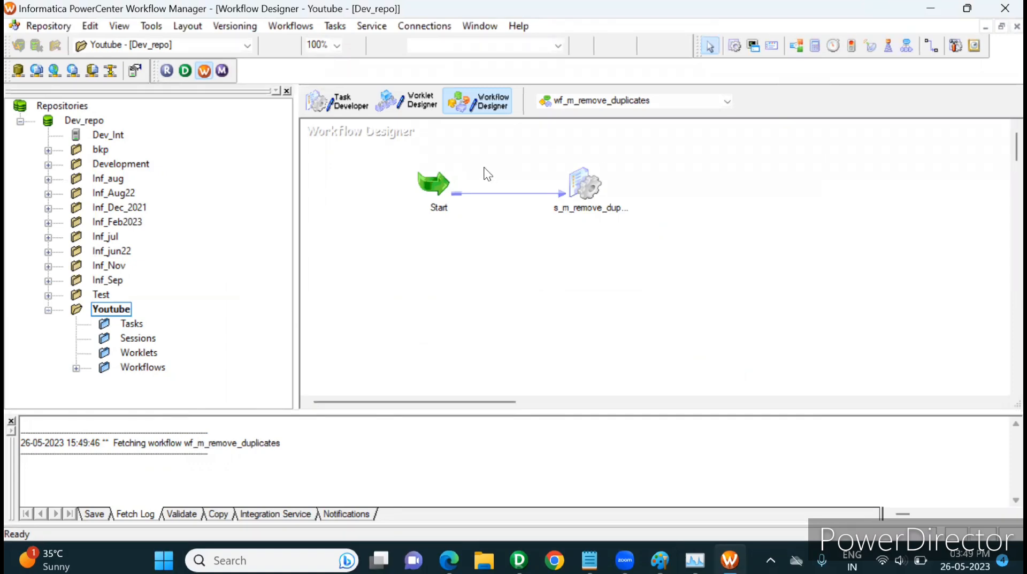
Set the wf_m_remove_duplicates workflow's non-reusable scheduler to run once on Integration Service initialization, with start time 16:55
{"action": "left_click", "coordinate": [297, 30]}
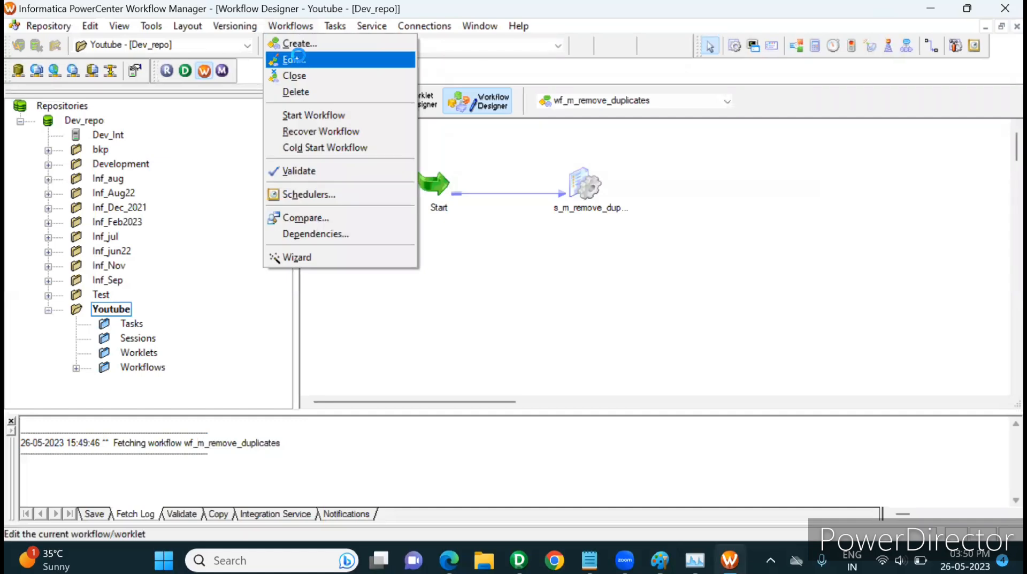
{"action": "left_click", "coordinate": [299, 55]}
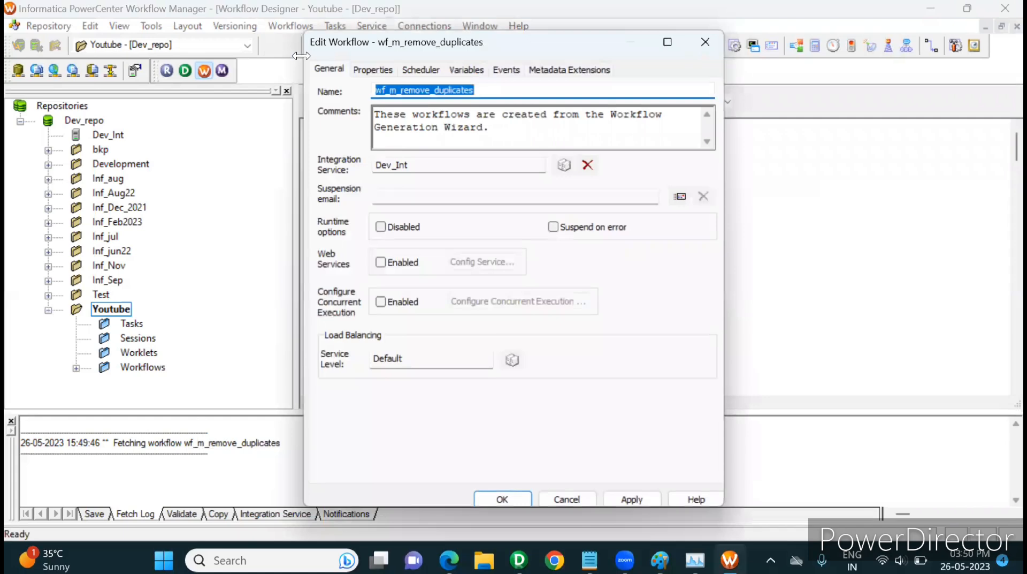
{"action": "left_click", "coordinate": [429, 73]}
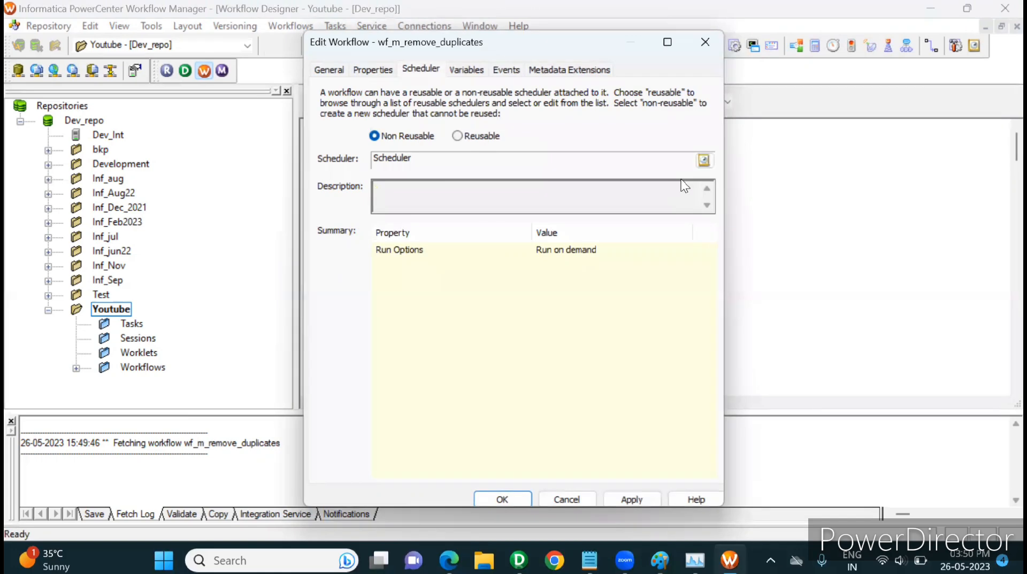
{"action": "left_click", "coordinate": [704, 160]}
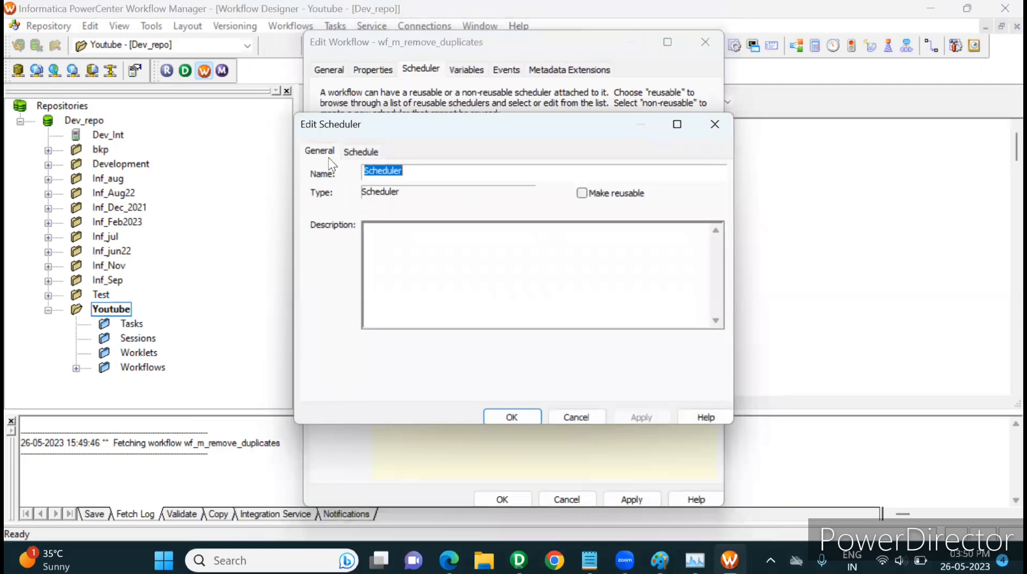
{"action": "left_click", "coordinate": [362, 152]}
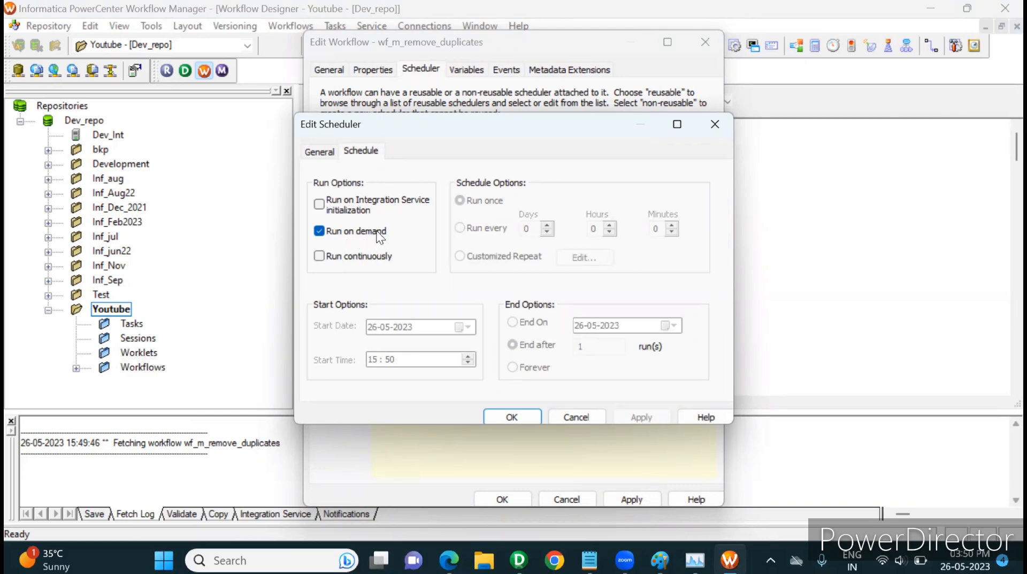
{"action": "left_click", "coordinate": [319, 204]}
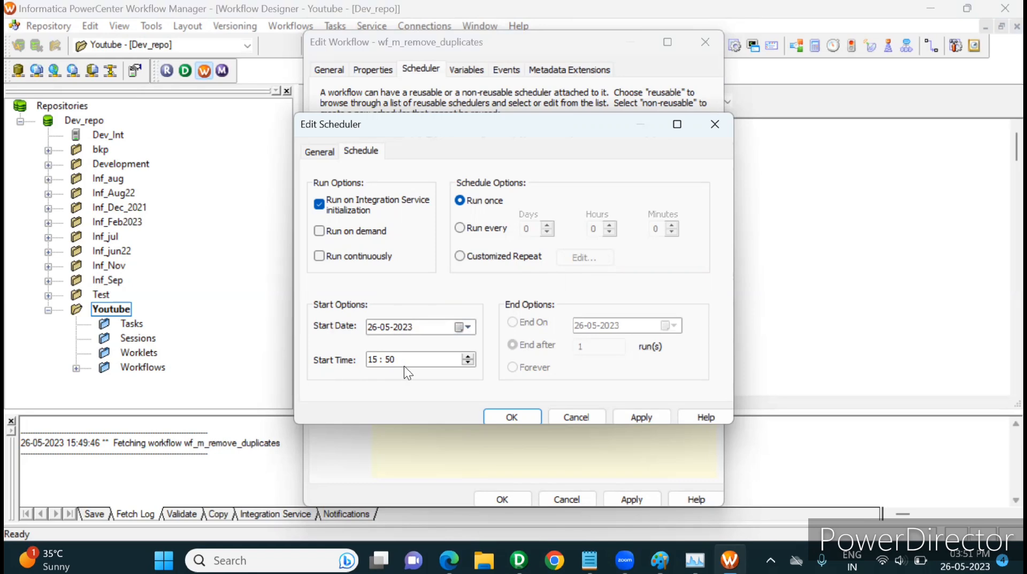
{"action": "left_click", "coordinate": [469, 356]}
{"action": "left_click", "coordinate": [646, 417]}
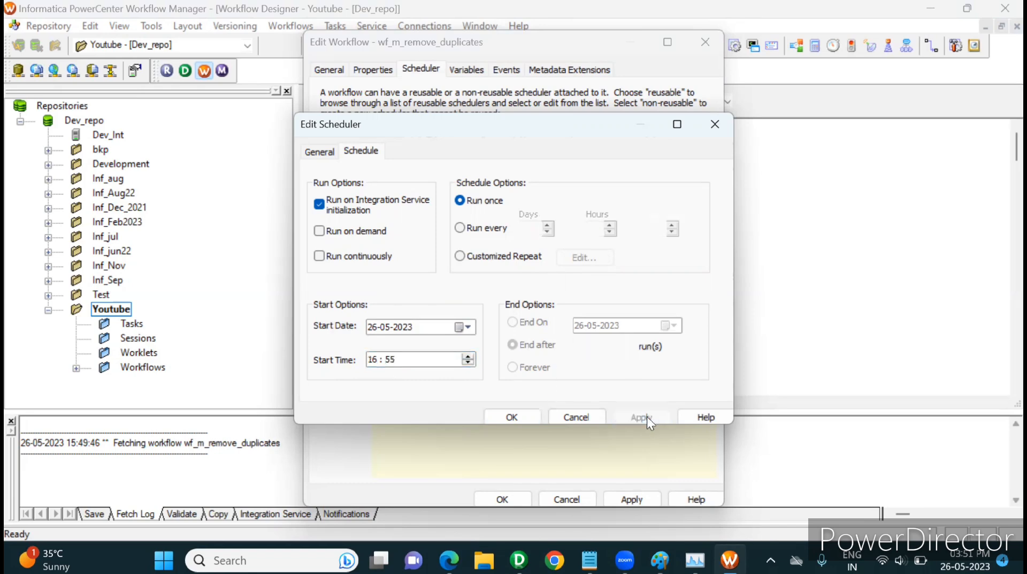
{"action": "left_click", "coordinate": [522, 412]}
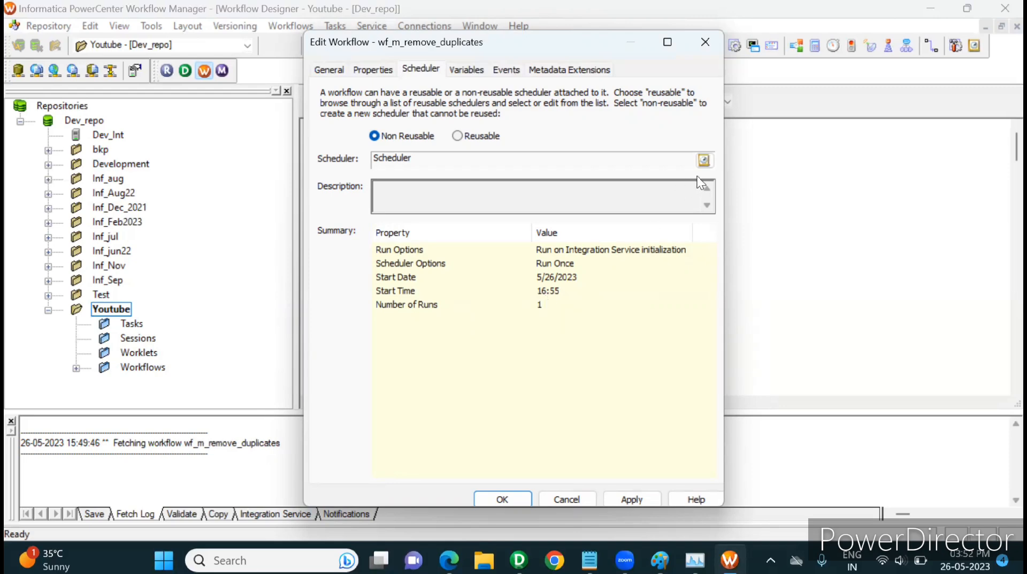
Reopen the workflow's scheduler and set its start time to 15:55
{"action": "left_click", "coordinate": [704, 161]}
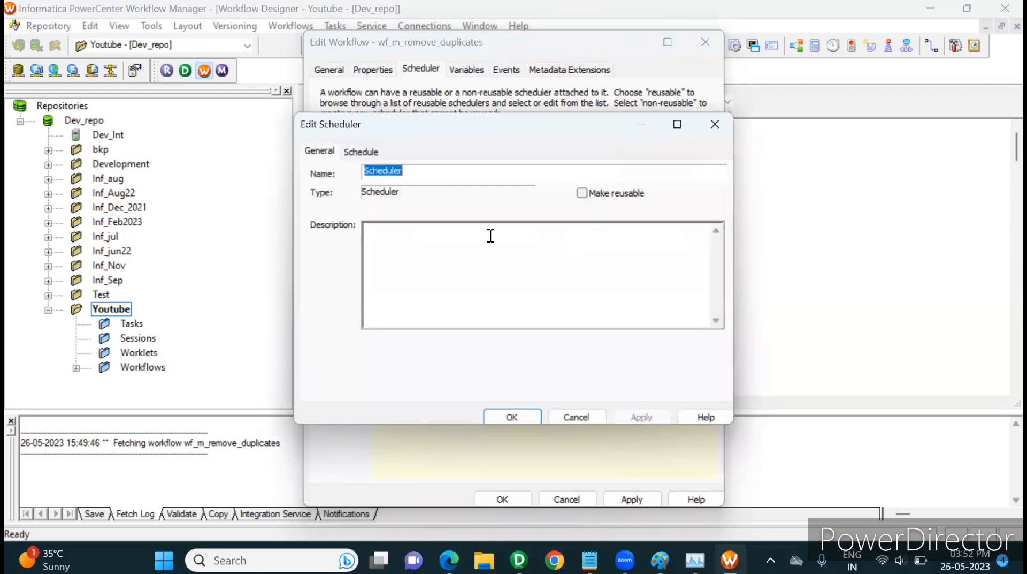
{"action": "left_click", "coordinate": [374, 153]}
{"action": "left_click", "coordinate": [370, 360]}
{"action": "type", "text": "15 : 55"}
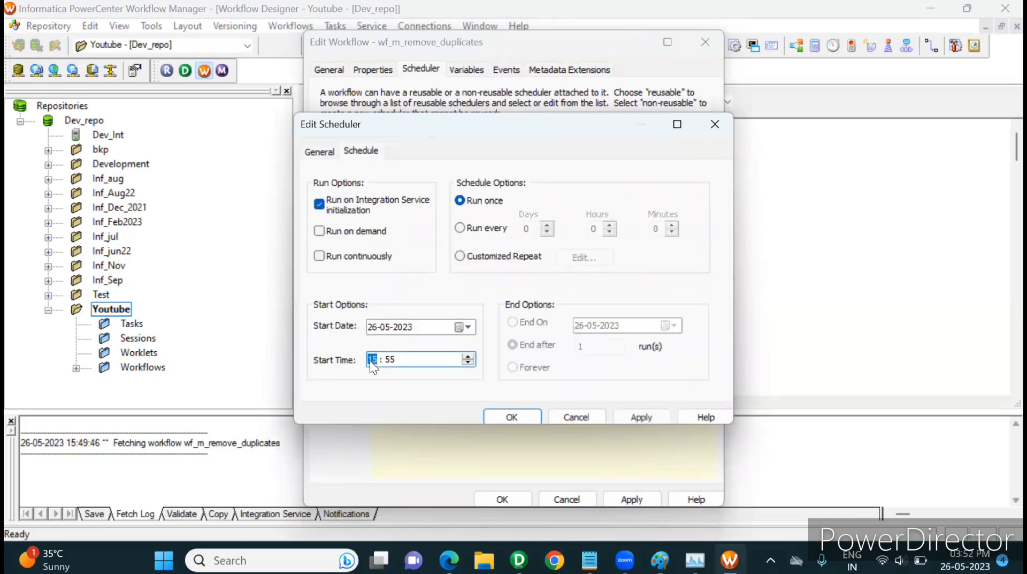
{"action": "left_click", "coordinate": [645, 418]}
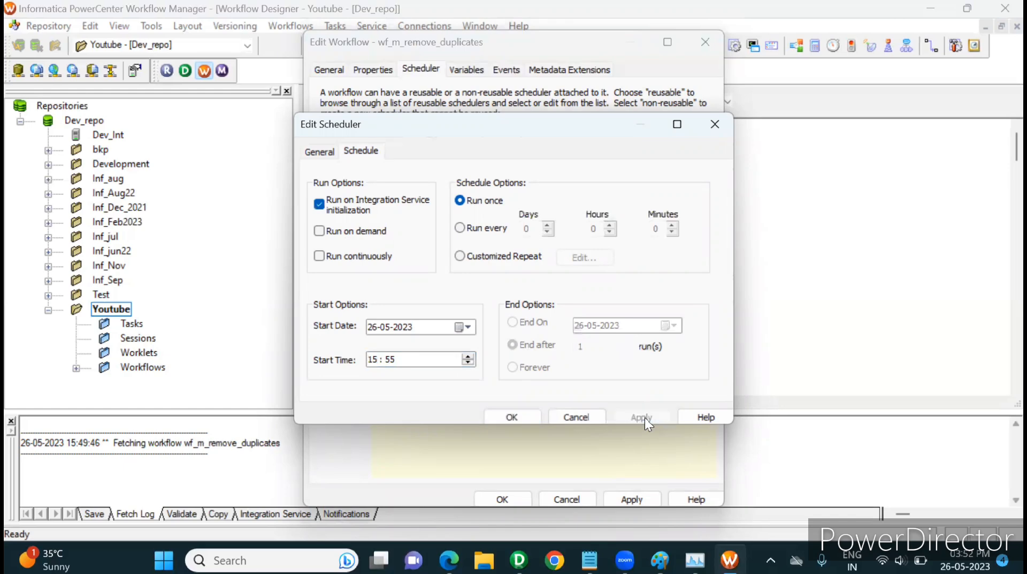
{"action": "left_click", "coordinate": [509, 415]}
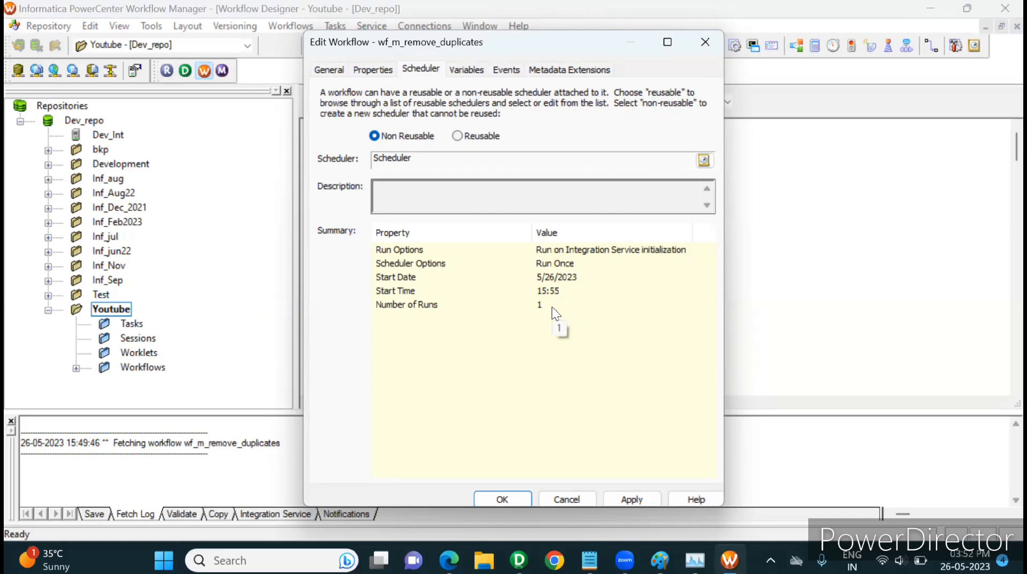
Apply the edits to wf_m_remove_duplicates and save the workflow to the repository
{"action": "left_click", "coordinate": [629, 498]}
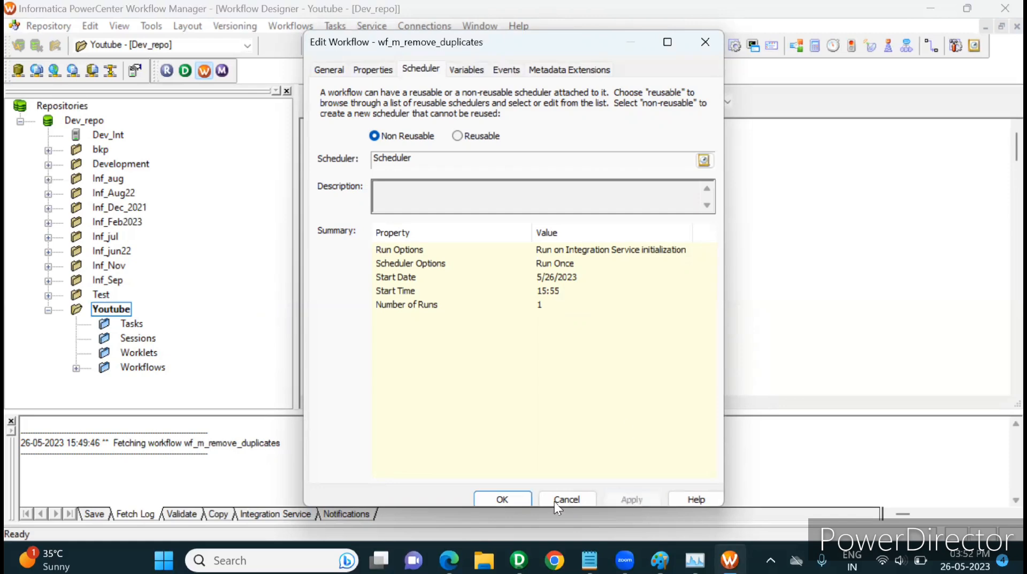
{"action": "left_click", "coordinate": [502, 498]}
{"action": "key", "text": "ctrl+s"}
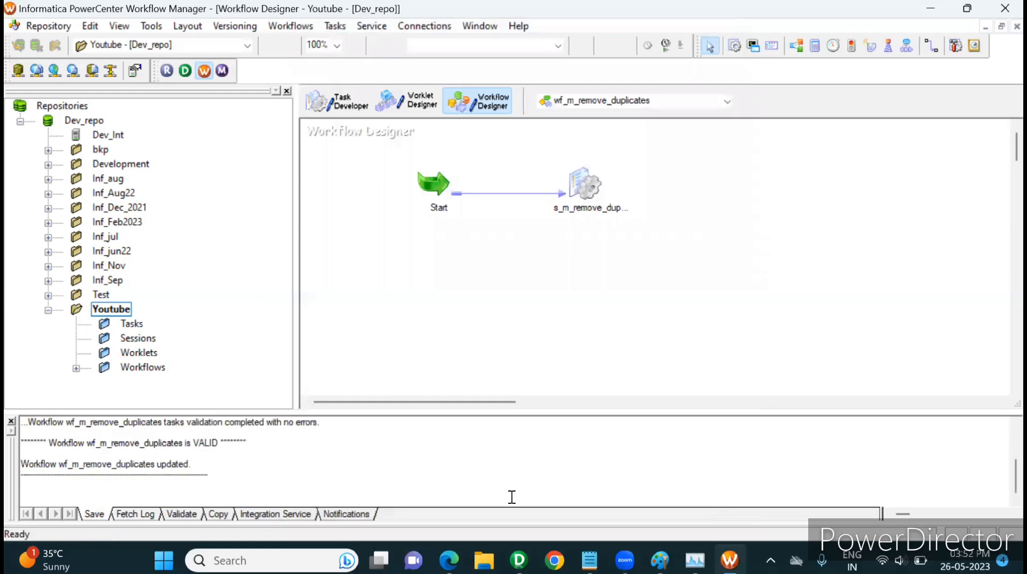
Launch Workflow Monitor, connect to the Dev_Int Integration Service, and close the output and properties panes
{"action": "left_click", "coordinate": [221, 71]}
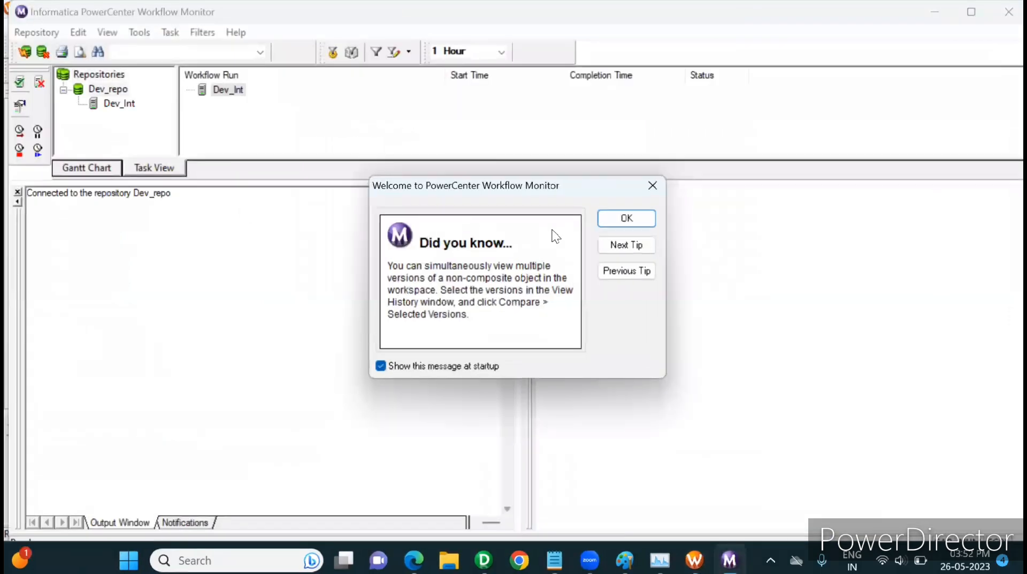
{"action": "left_click", "coordinate": [610, 219]}
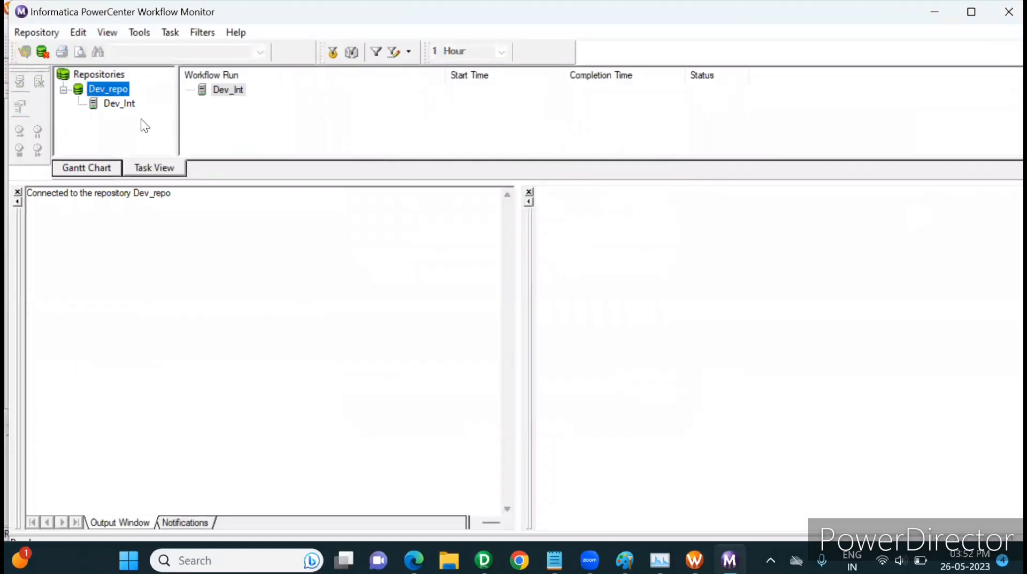
{"action": "left_click", "coordinate": [120, 103]}
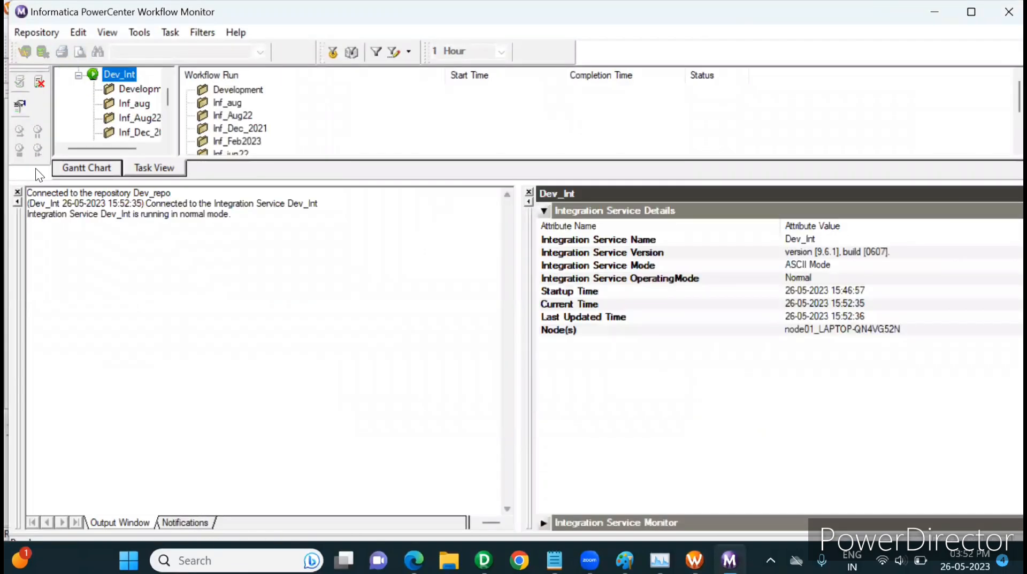
{"action": "left_click", "coordinate": [17, 192]}
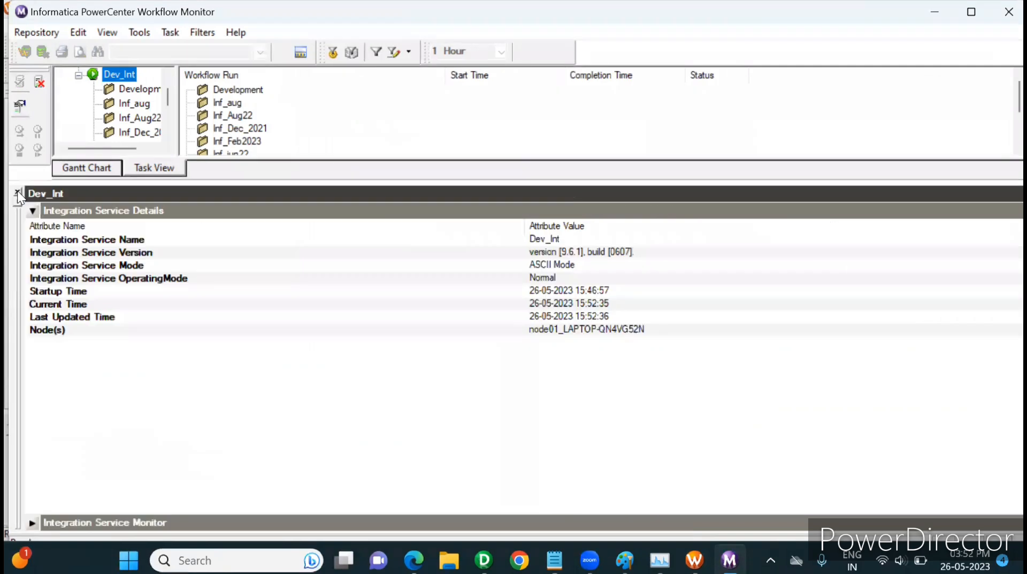
{"action": "left_click", "coordinate": [16, 192]}
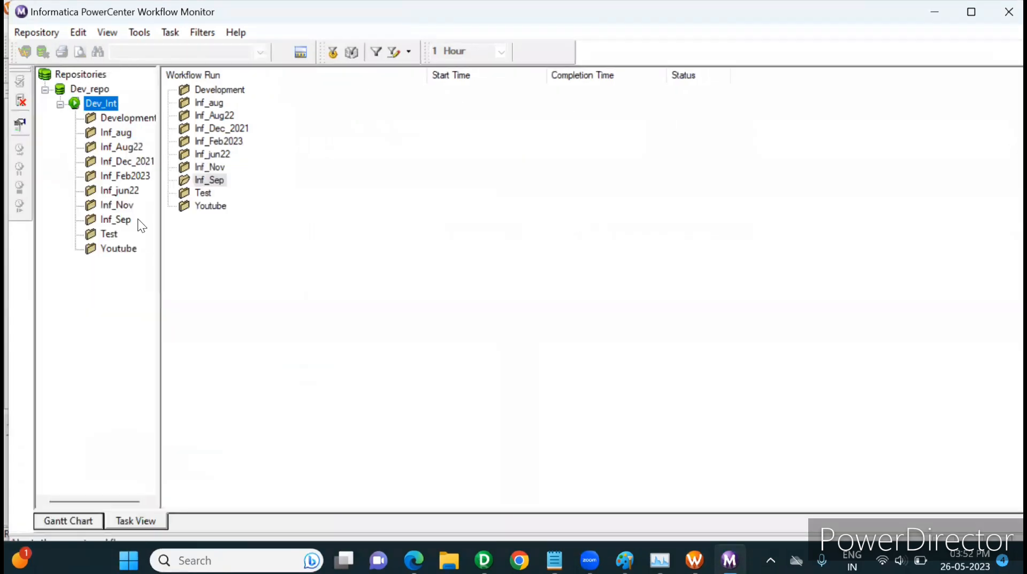
Open the Youtube folder under Dev_Int for monitoring
{"action": "left_click", "coordinate": [117, 250]}
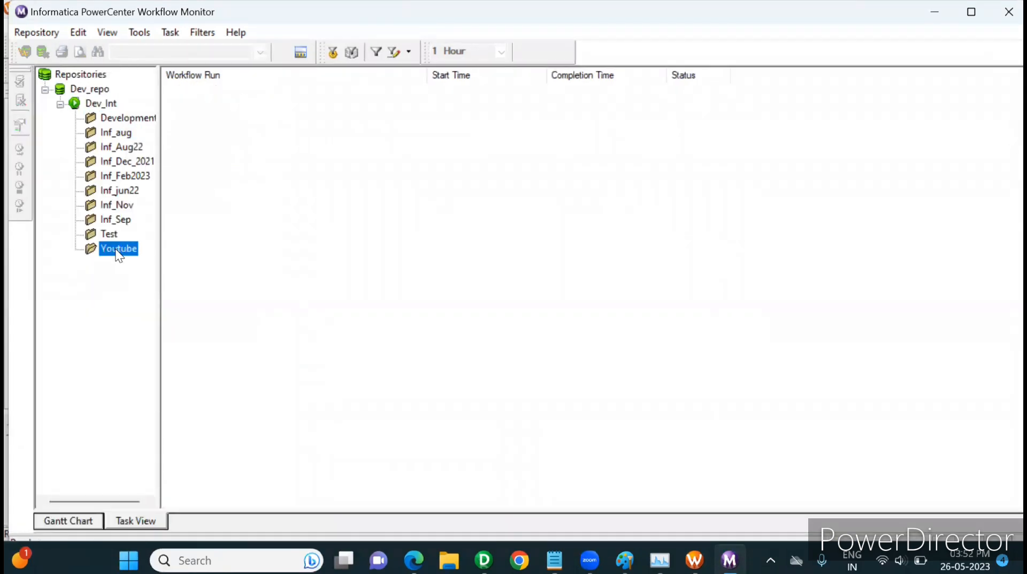
{"action": "right_click", "coordinate": [118, 254]}
{"action": "left_click", "coordinate": [157, 277]}
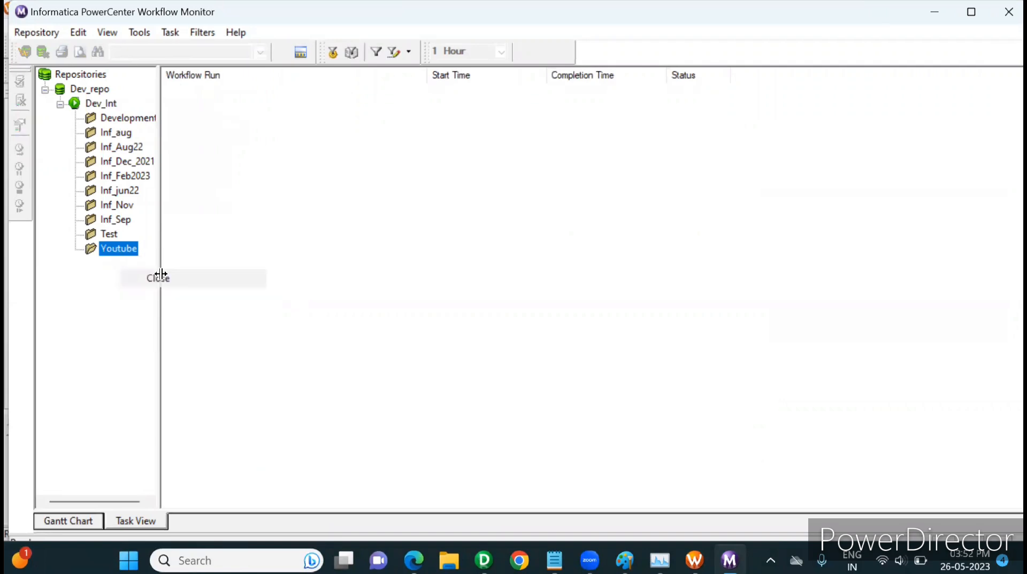
{"action": "right_click", "coordinate": [118, 256]}
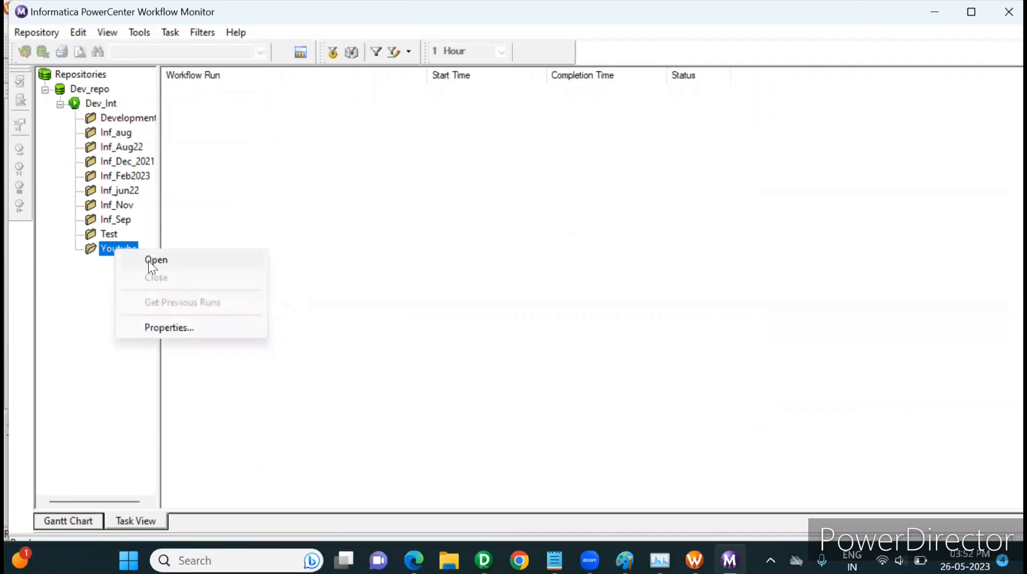
{"action": "left_click", "coordinate": [152, 260]}
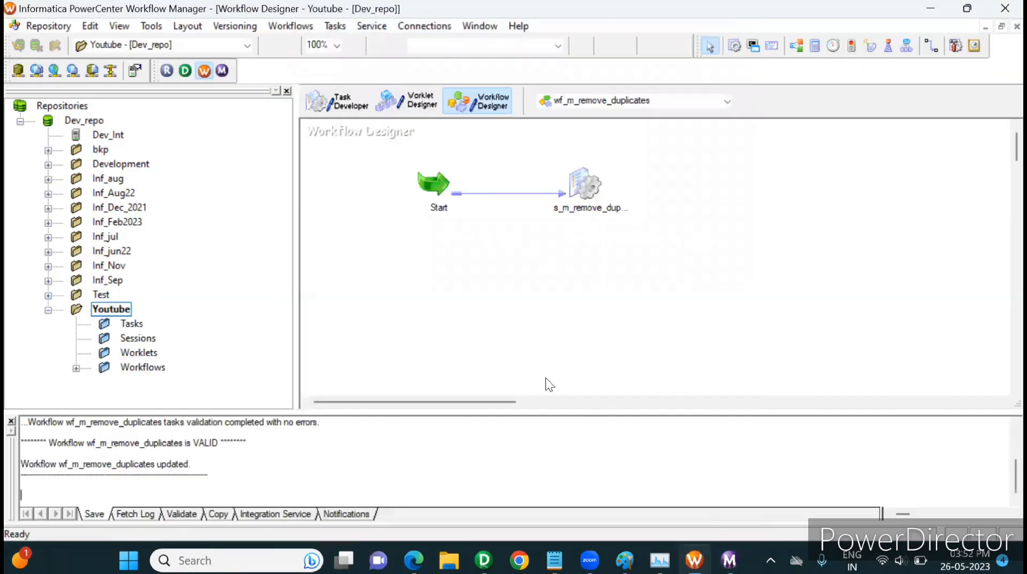
In Workflow Manager, check in the wf_m_remove_duplicates workflow with the comment "--"
{"action": "key", "text": "ctrl+s"}
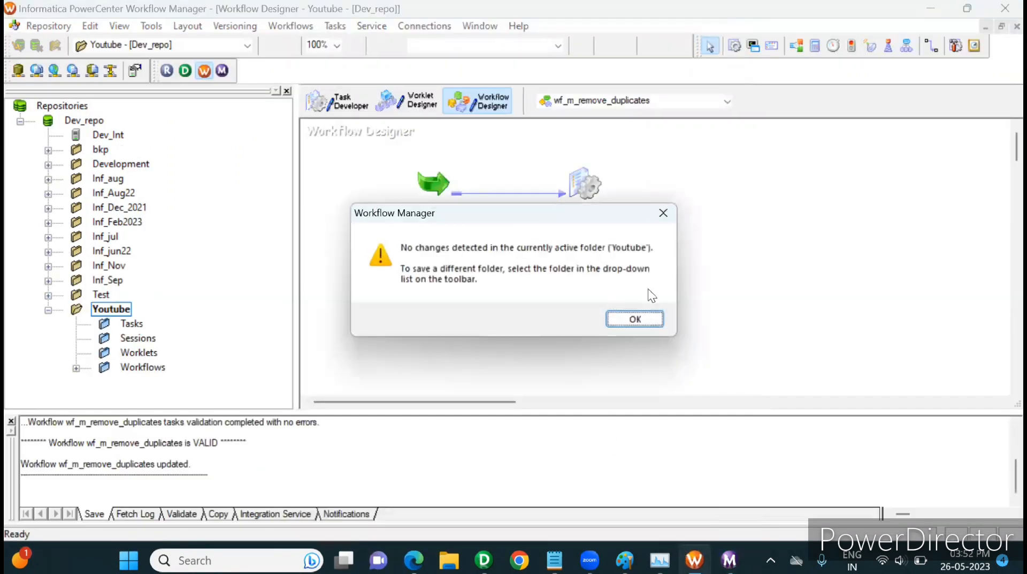
{"action": "left_click", "coordinate": [628, 319]}
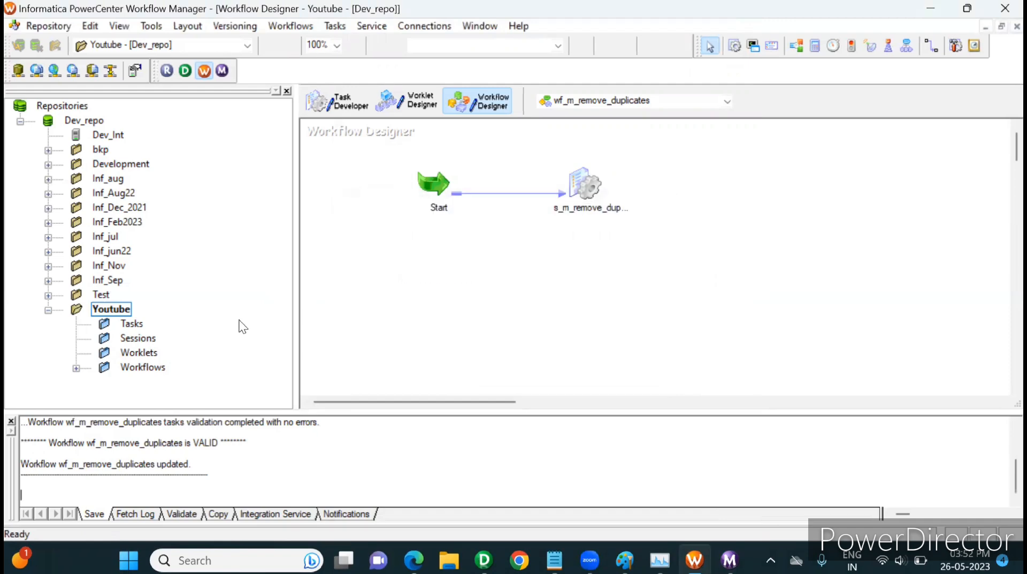
{"action": "double_click", "coordinate": [143, 367]}
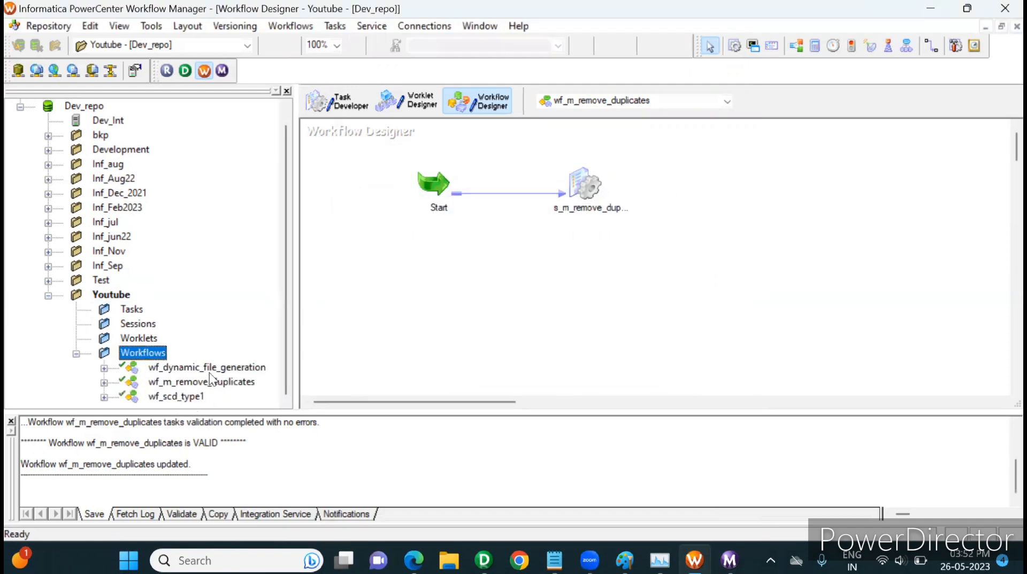
{"action": "right_click", "coordinate": [225, 381]}
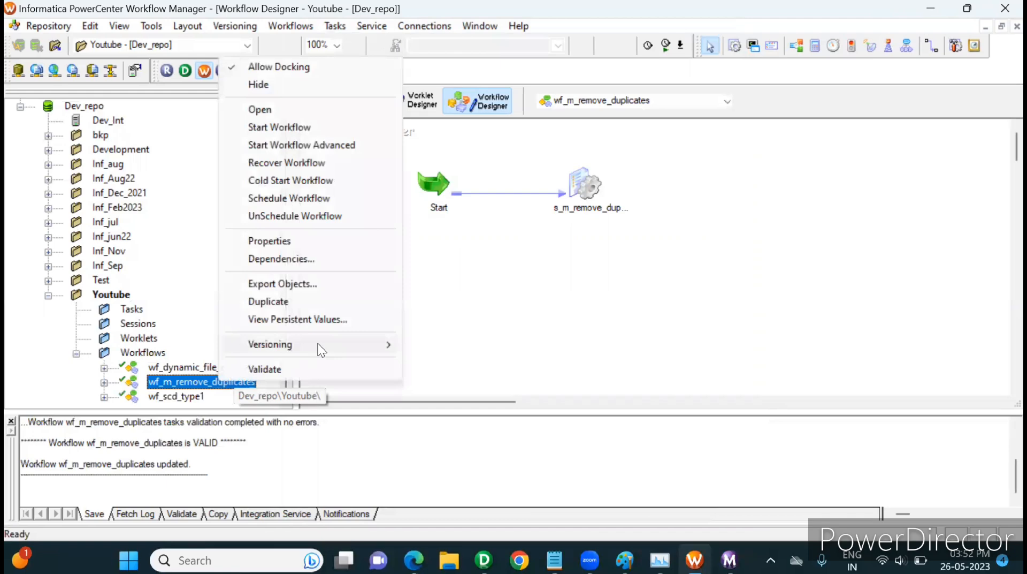
{"action": "mouse_move", "coordinate": [321, 345]}
{"action": "left_click", "coordinate": [429, 342]}
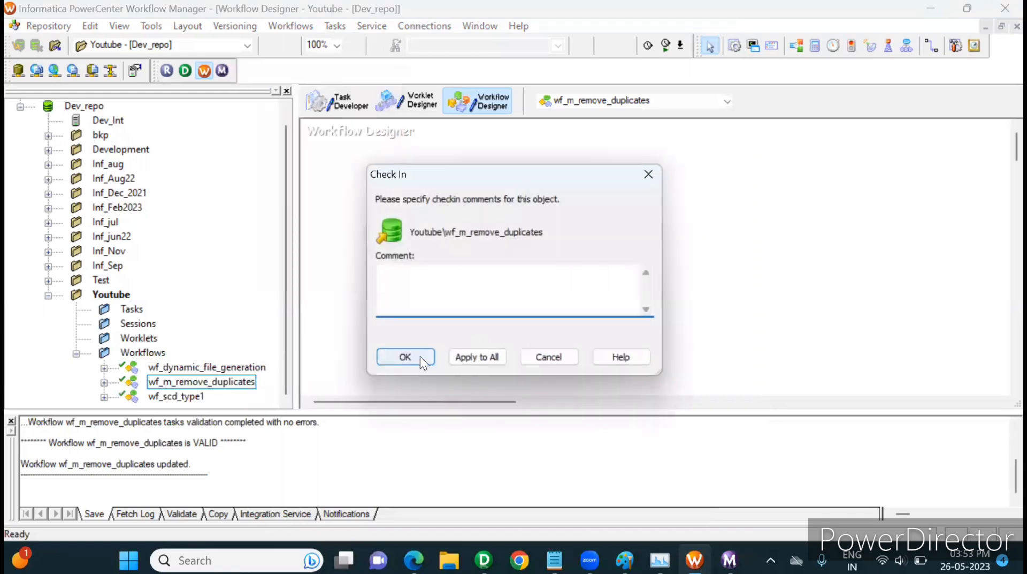
{"action": "type", "text": "--"}
{"action": "left_click", "coordinate": [404, 354]}
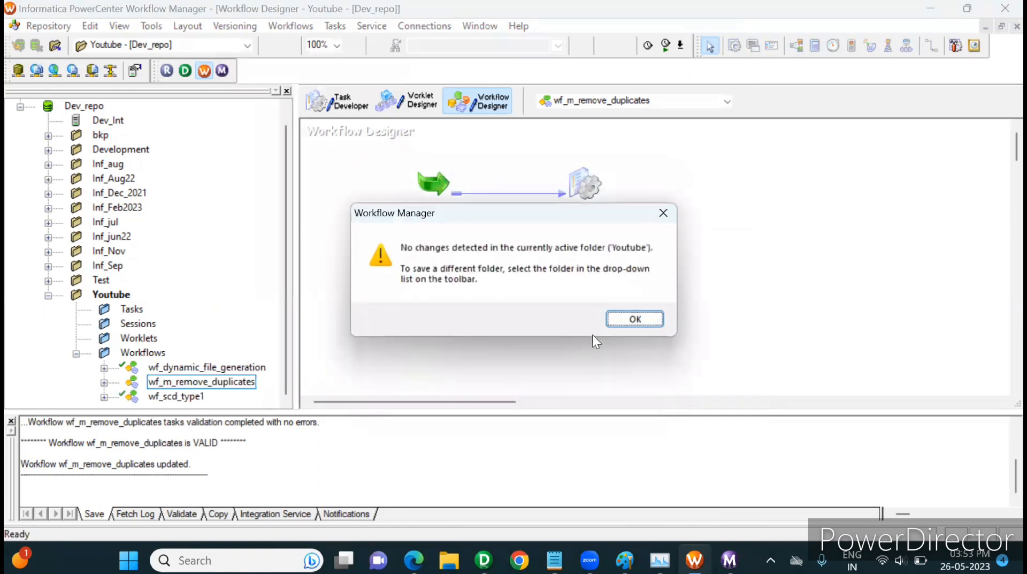
{"action": "left_click", "coordinate": [634, 319]}
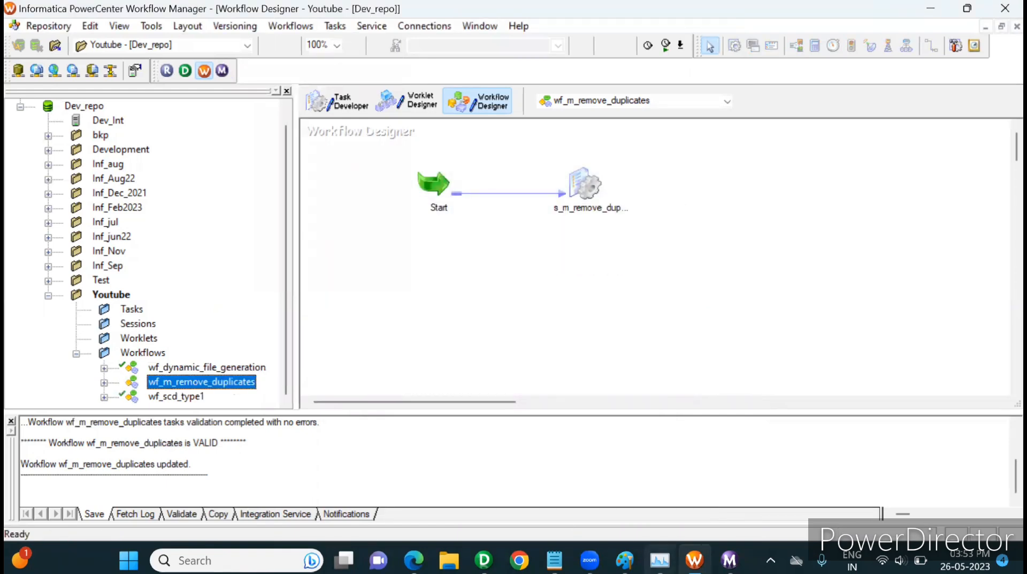
Switch to Workflow Monitor and check the run status of wf_m_remove_duplicates
{"action": "mouse_move", "coordinate": [694, 559]}
{"action": "left_click", "coordinate": [728, 560]}
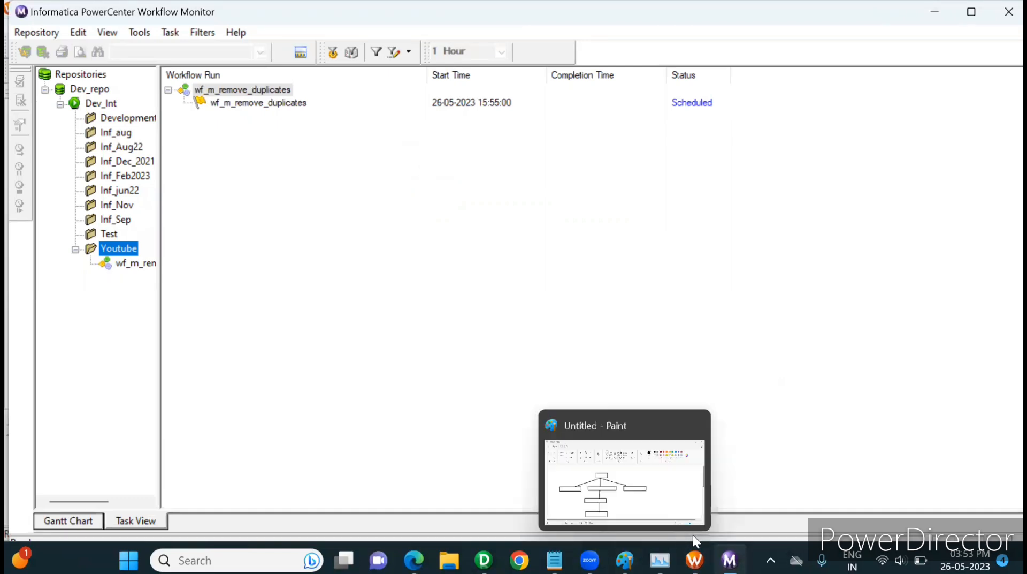
Switch from Workflow Monitor to Workflow Manager and close the output pane to enlarge the workspace
{"action": "mouse_move", "coordinate": [729, 557]}
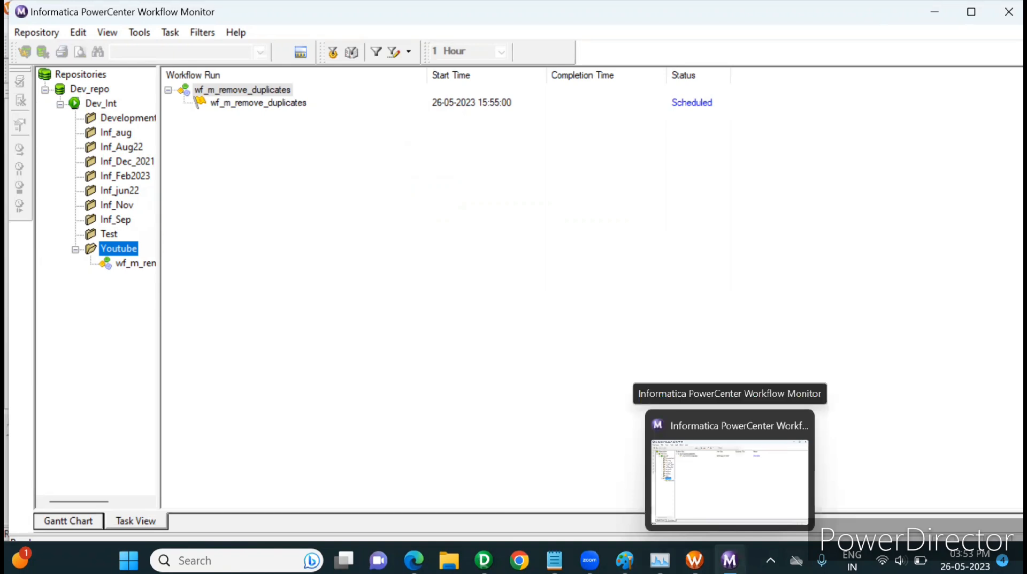
{"action": "left_click", "coordinate": [721, 500]}
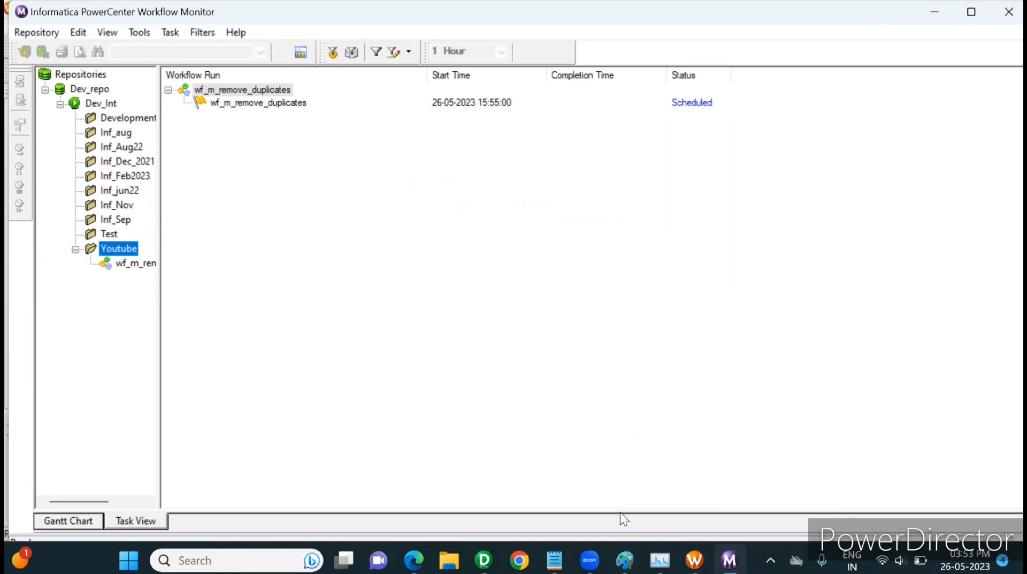
{"action": "mouse_move", "coordinate": [695, 559]}
{"action": "left_click", "coordinate": [695, 559]}
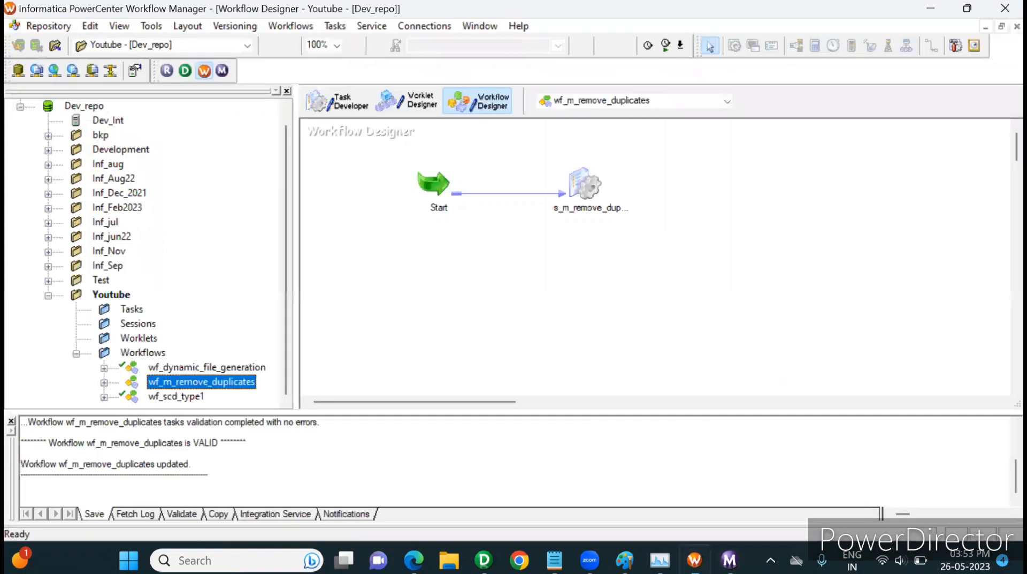
{"action": "left_click", "coordinate": [11, 421]}
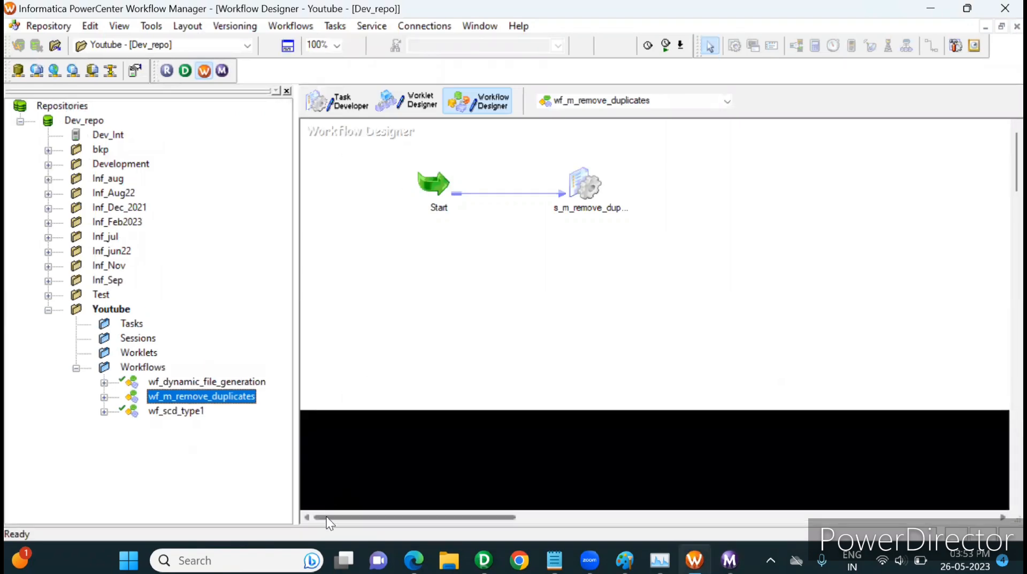
{"action": "left_click", "coordinate": [387, 508]}
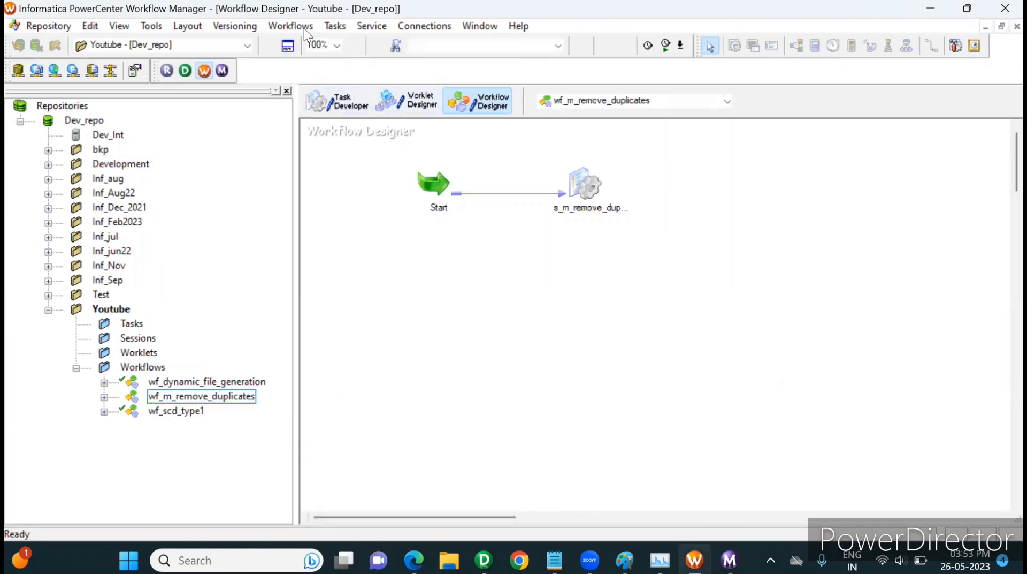
Review the schedule settings of the wf_m_remove_duplicates workflow, then leave its scheduler and workflow properties without making changes
{"action": "left_click", "coordinate": [303, 26]}
{"action": "left_click", "coordinate": [300, 60]}
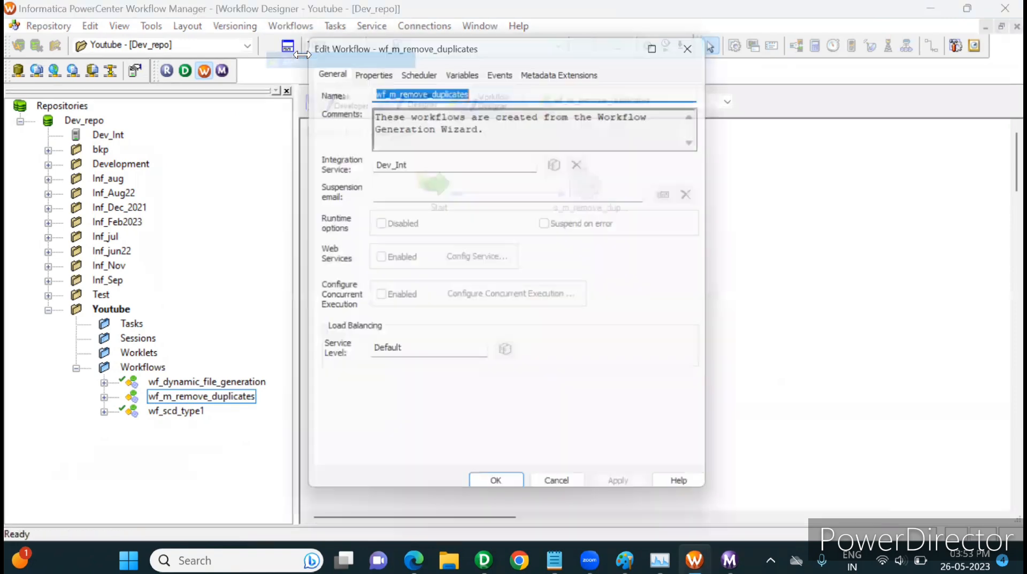
{"action": "left_click", "coordinate": [421, 69]}
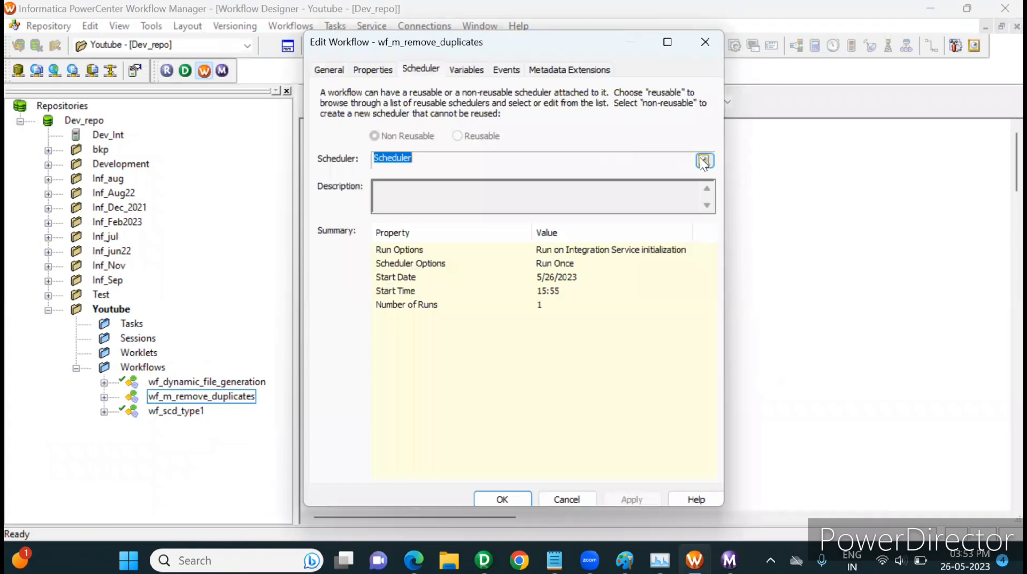
{"action": "left_click", "coordinate": [702, 160]}
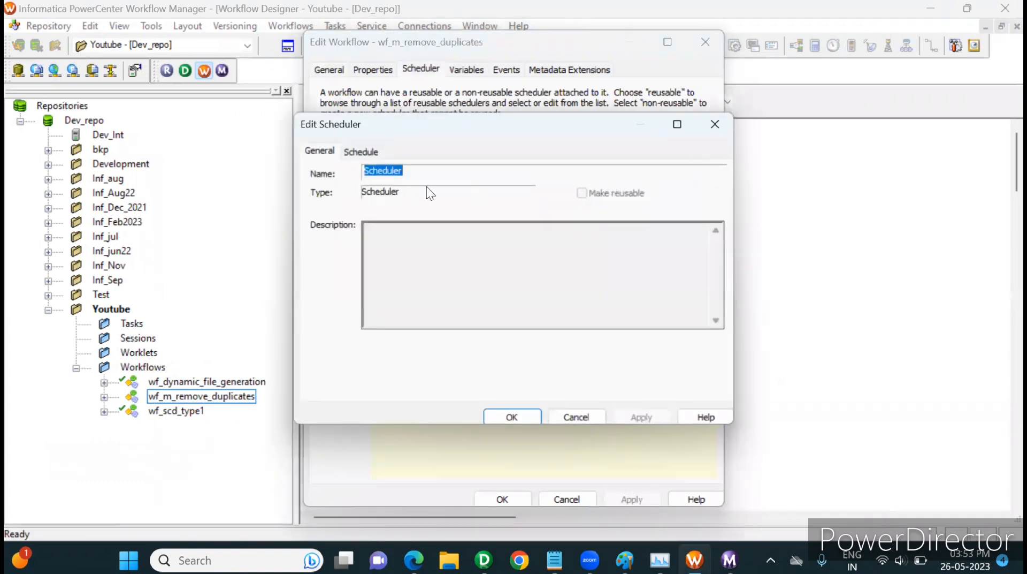
{"action": "left_click", "coordinate": [363, 151]}
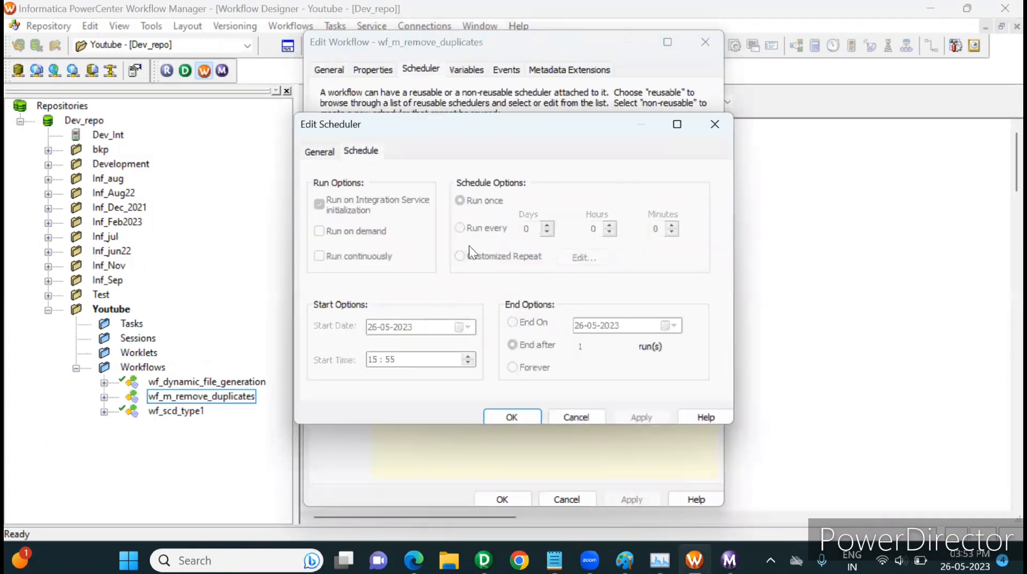
{"action": "left_click", "coordinate": [573, 419]}
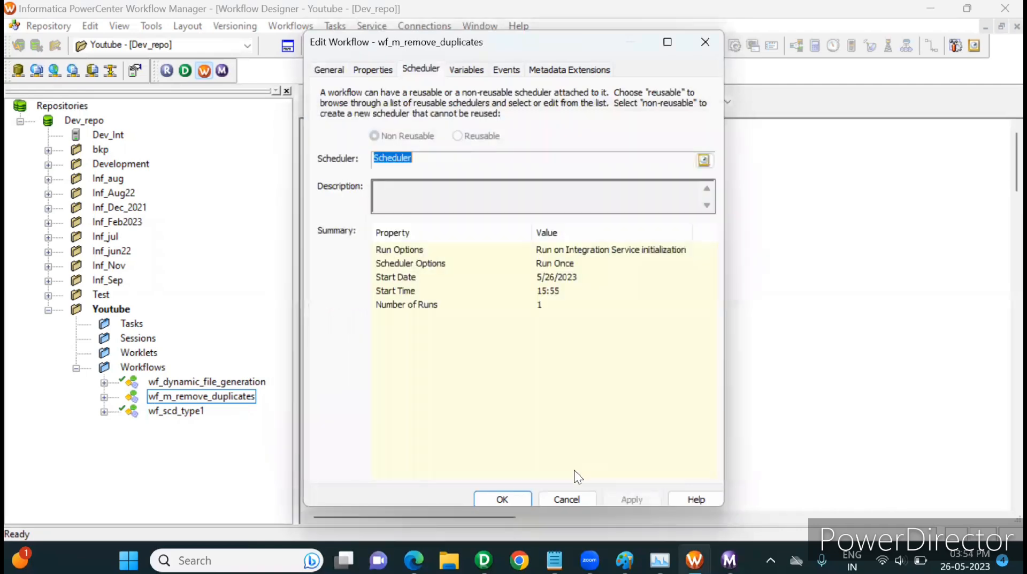
{"action": "left_click", "coordinate": [560, 499]}
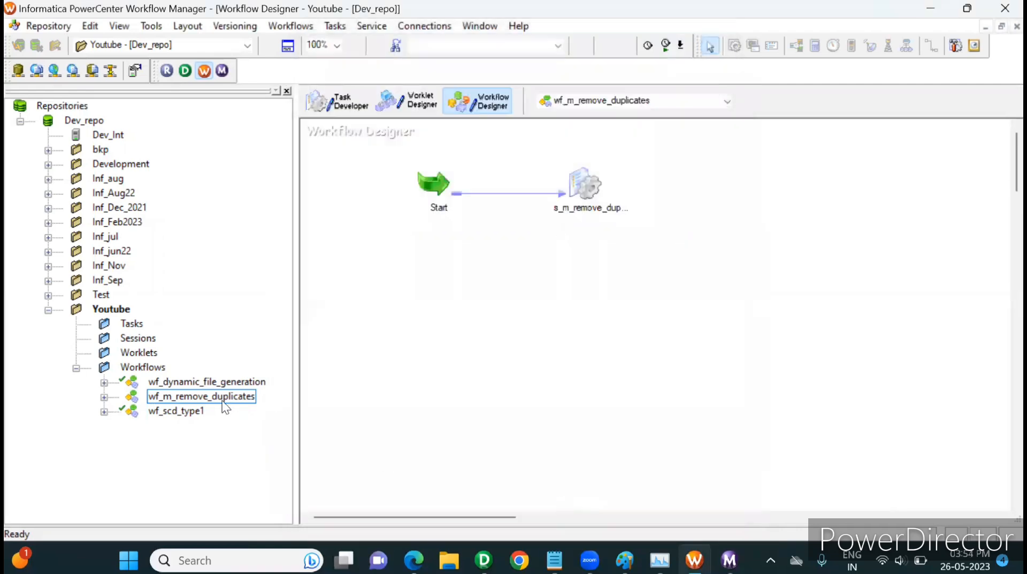
Check out the wf_m_remove_duplicates workflow with the comment "--"
{"action": "left_click", "coordinate": [222, 401]}
{"action": "right_click", "coordinate": [222, 401]}
{"action": "mouse_move", "coordinate": [387, 371]}
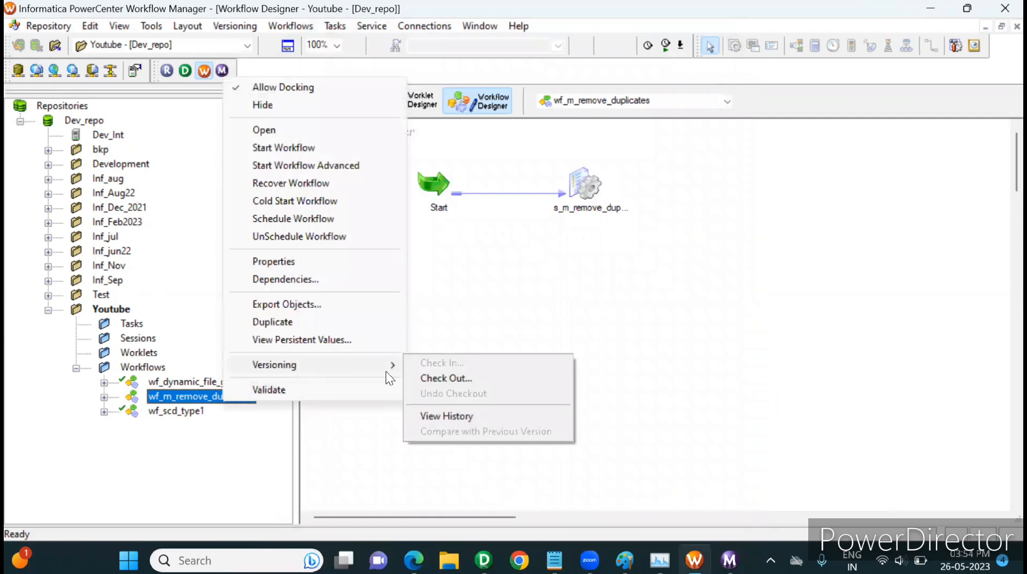
{"action": "left_click", "coordinate": [444, 378]}
{"action": "type", "text": "--"}
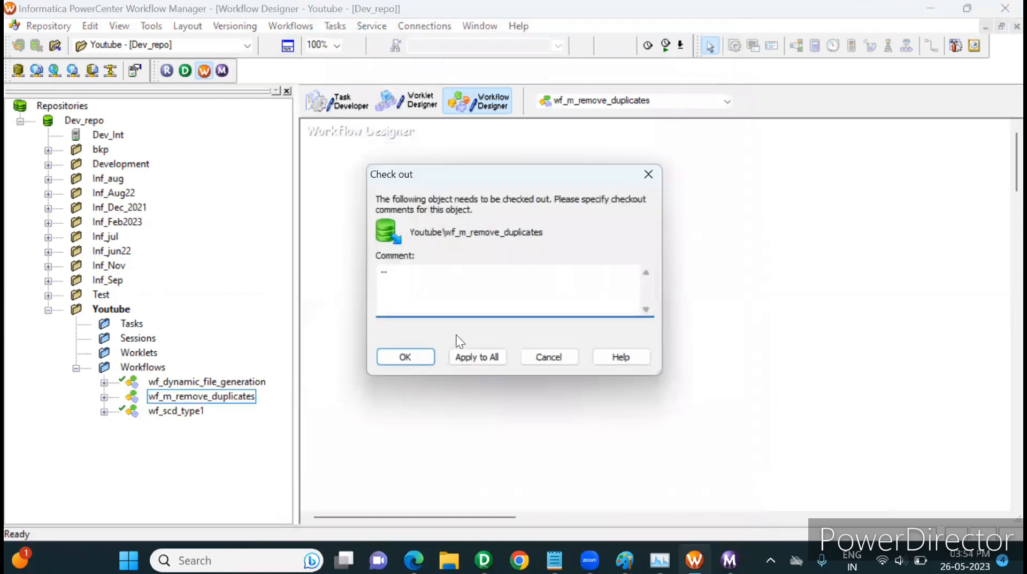
{"action": "left_click", "coordinate": [394, 351]}
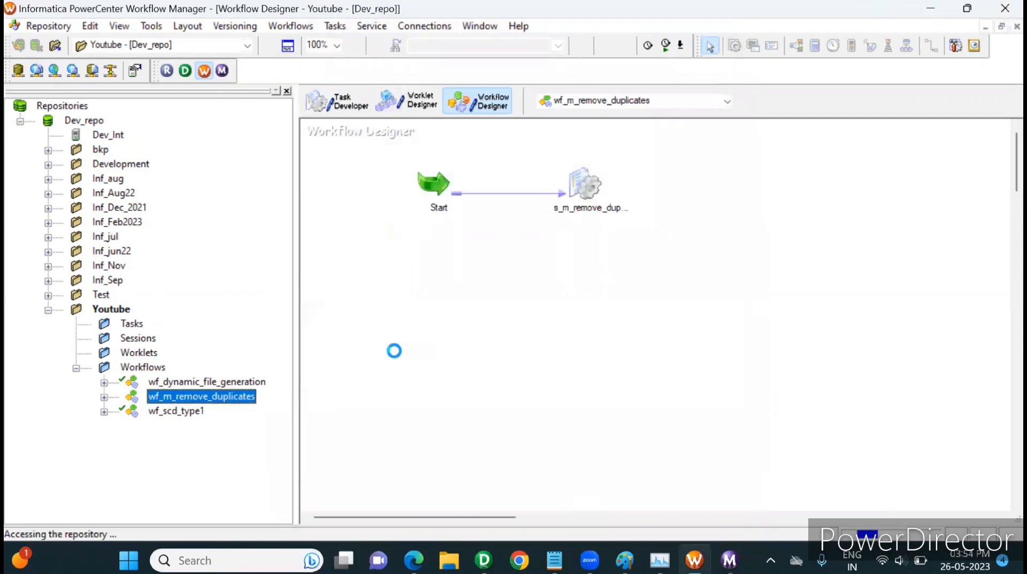
Edit the scheduler of wf_m_remove_duplicates, choosing the Run every schedule option and the Forever end option
{"action": "left_click", "coordinate": [300, 28]}
{"action": "left_click", "coordinate": [304, 60]}
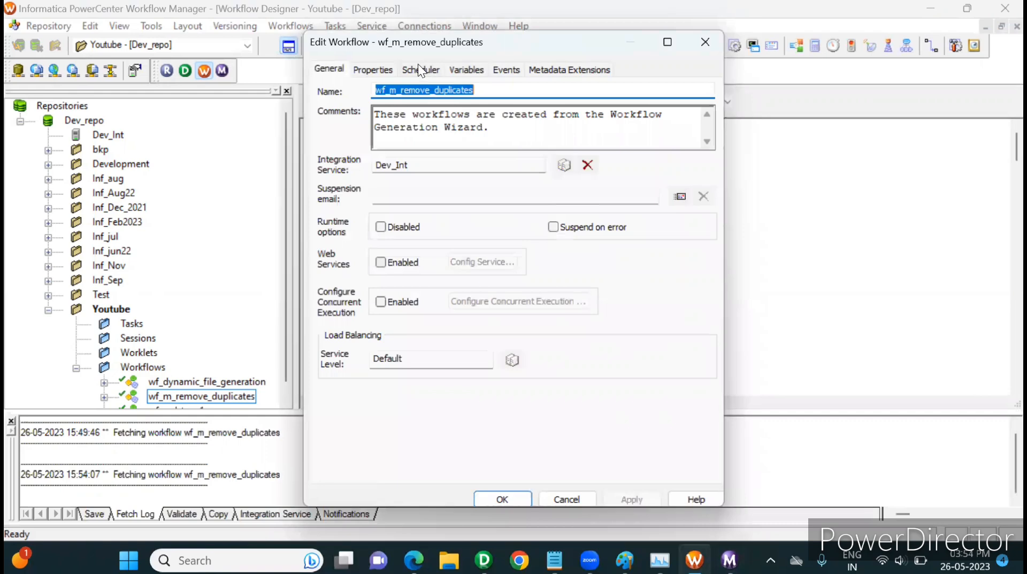
{"action": "left_click", "coordinate": [419, 70]}
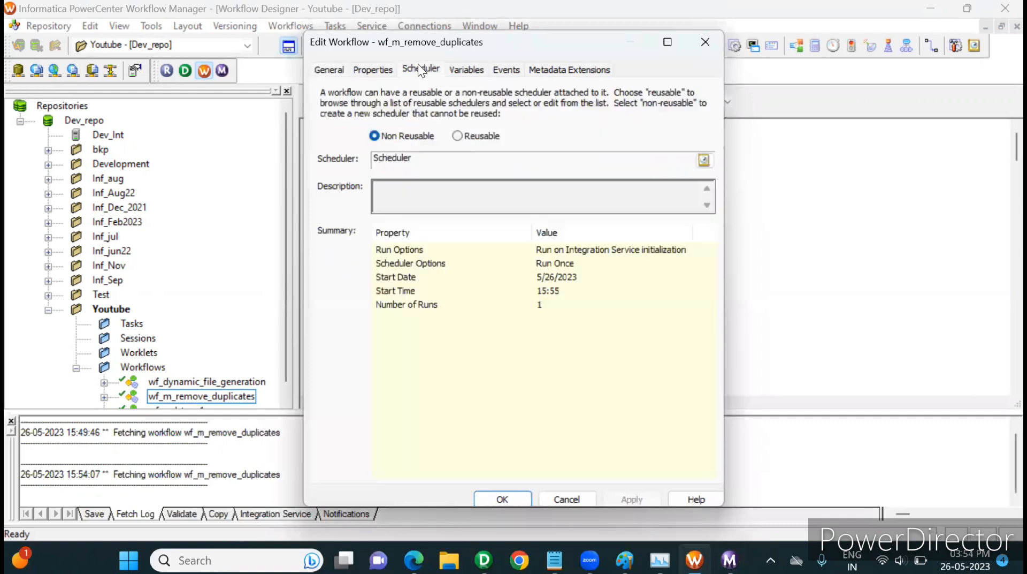
{"action": "left_click", "coordinate": [704, 160]}
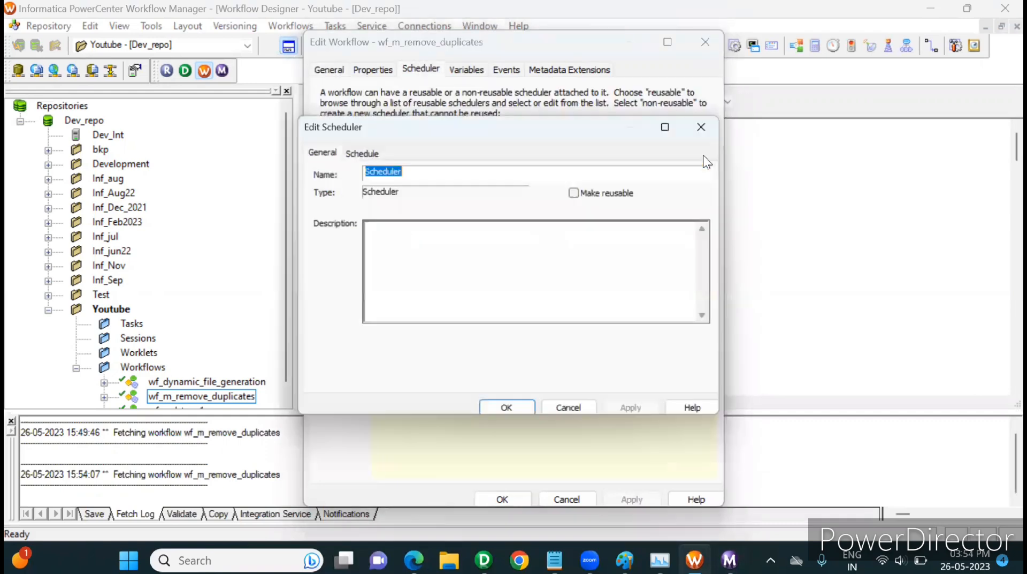
{"action": "left_click", "coordinate": [364, 152]}
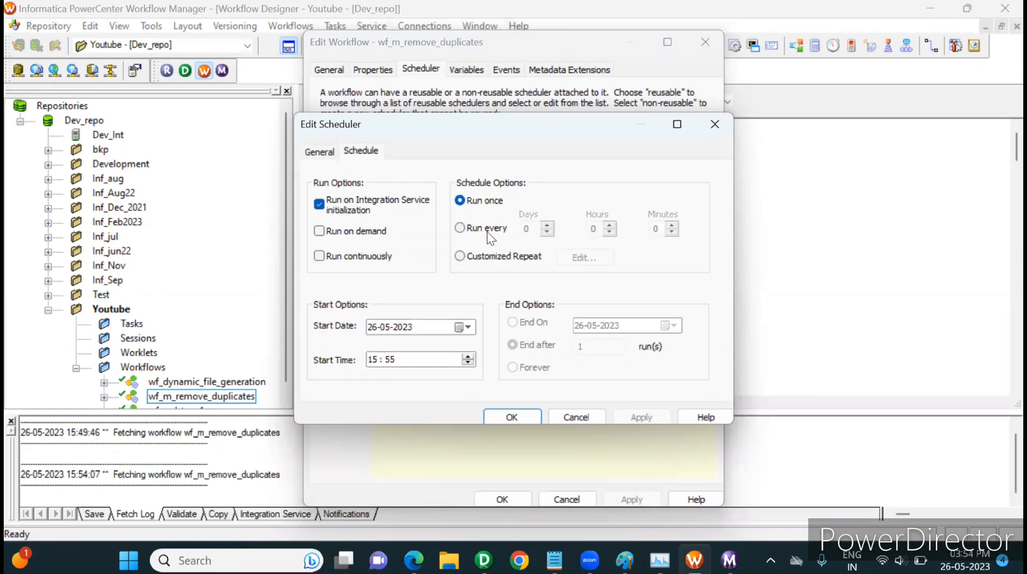
{"action": "left_click", "coordinate": [459, 229]}
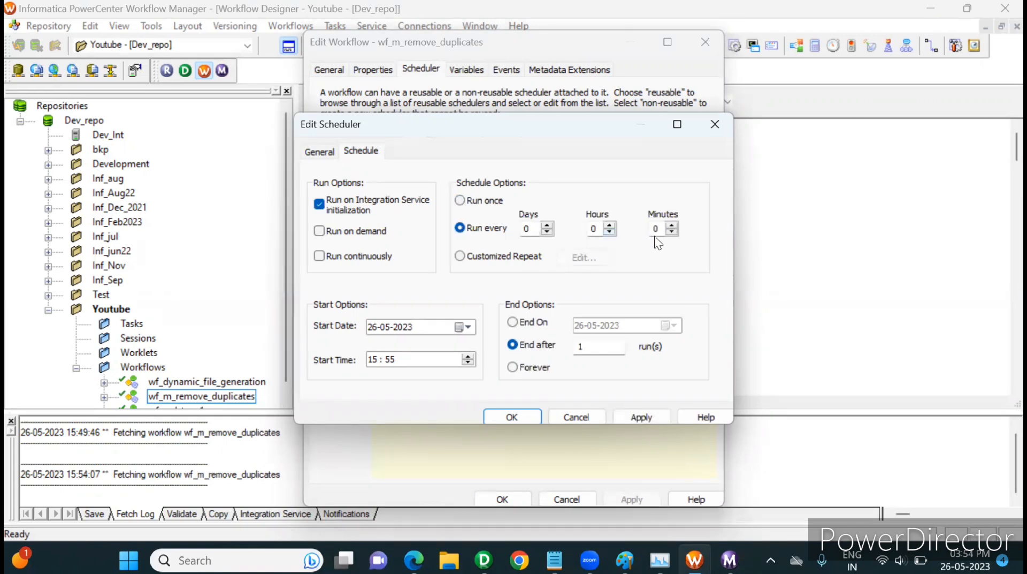
{"action": "left_click", "coordinate": [602, 228]}
{"action": "left_click", "coordinate": [512, 367]}
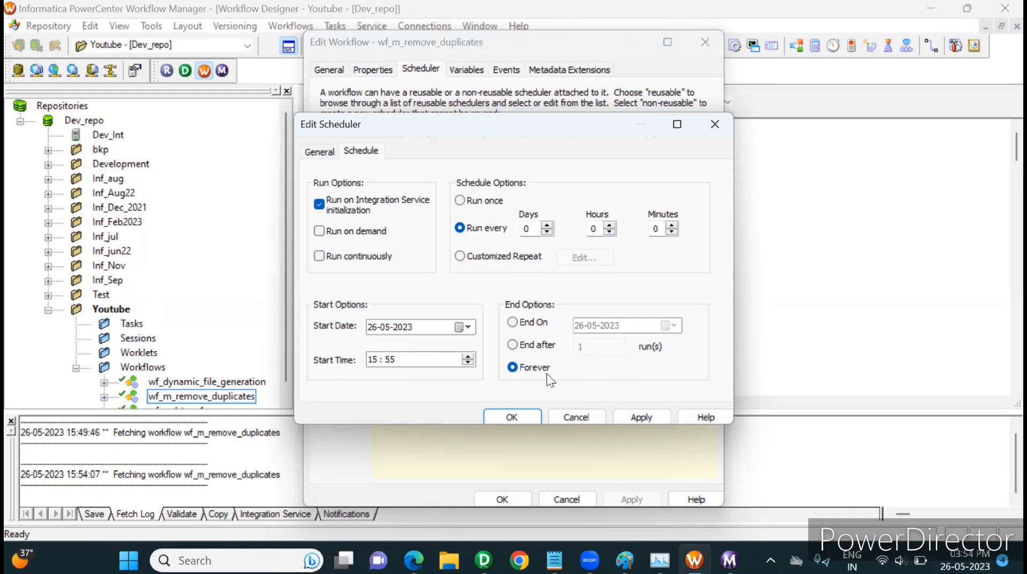
{"action": "left_click", "coordinate": [595, 229]}
Switch the schedule to Customized Repeat and define it as every 1 week on Monday with the Run every daily frequency
{"action": "left_click", "coordinate": [464, 258]}
{"action": "left_click", "coordinate": [562, 258]}
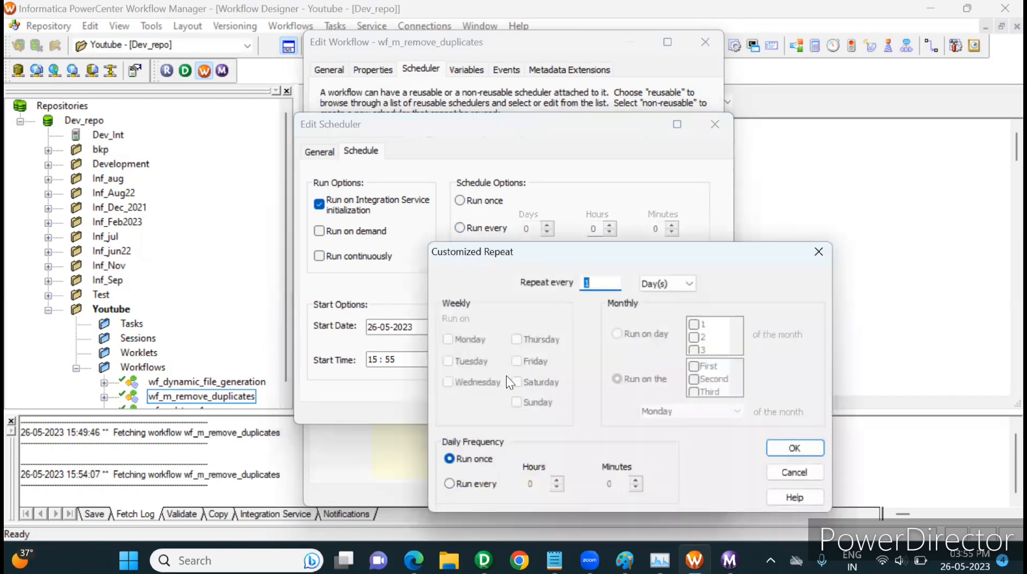
{"action": "left_click", "coordinate": [691, 282]}
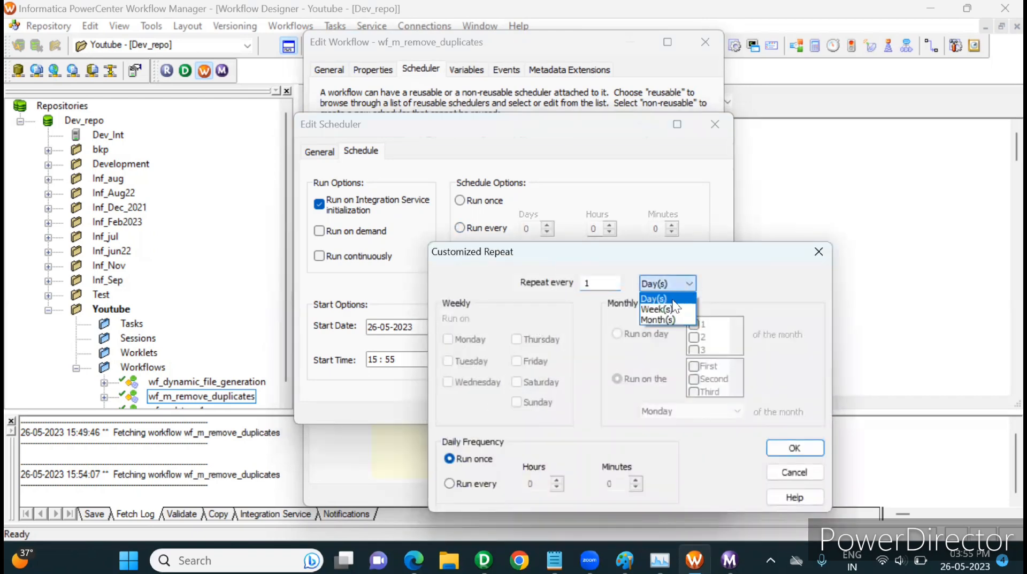
{"action": "left_click", "coordinate": [661, 309]}
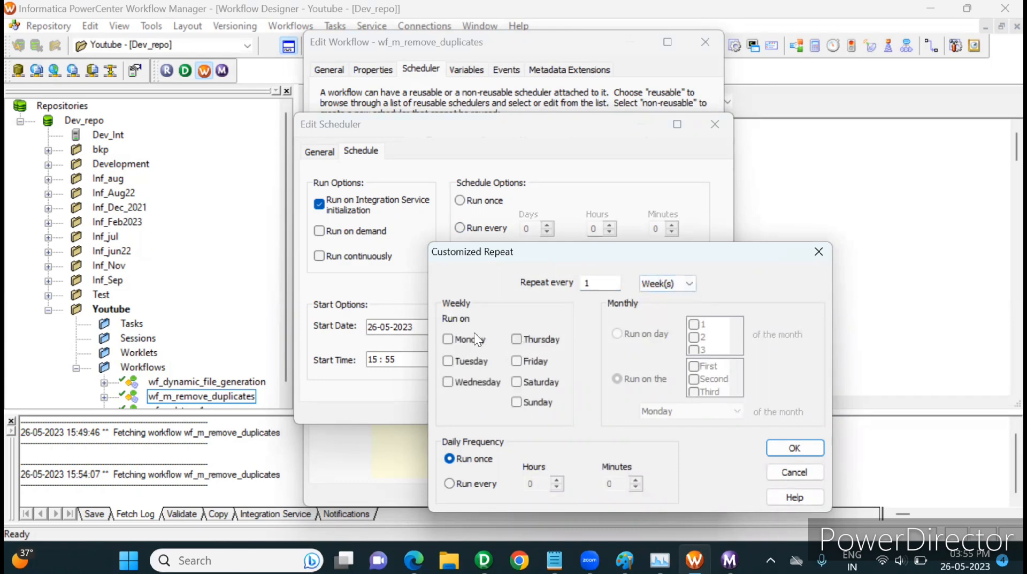
{"action": "left_click", "coordinate": [451, 340]}
{"action": "left_click", "coordinate": [449, 484]}
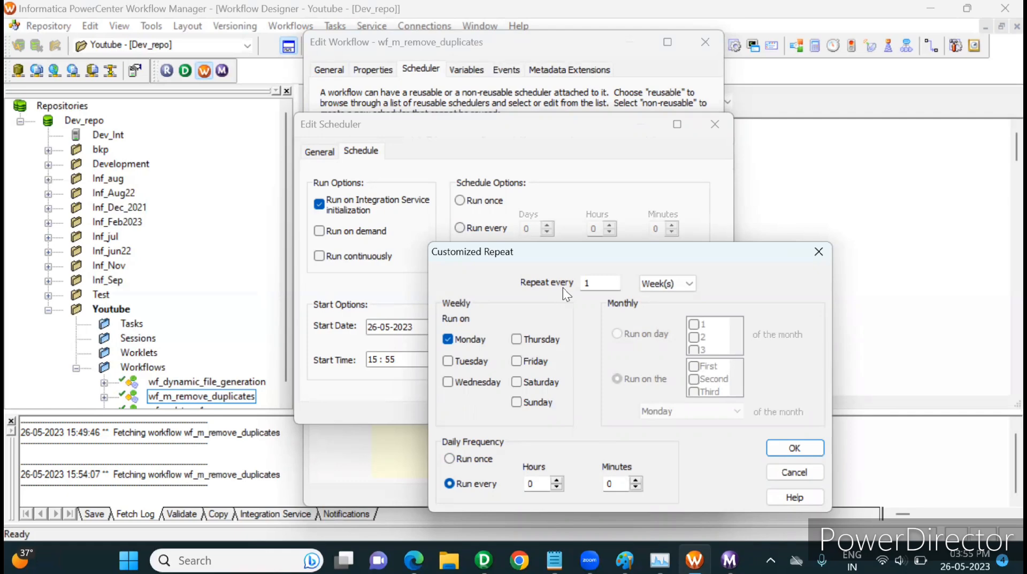
Change the customized repeat to Month(s) and set it to run on day 2 of the month
{"action": "left_click", "coordinate": [689, 285]}
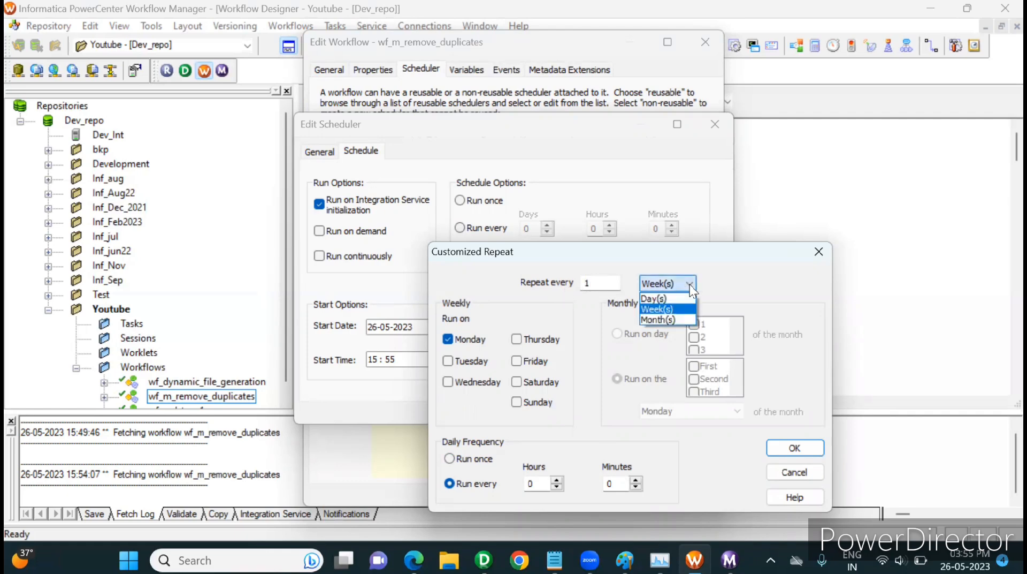
{"action": "left_click", "coordinate": [663, 319]}
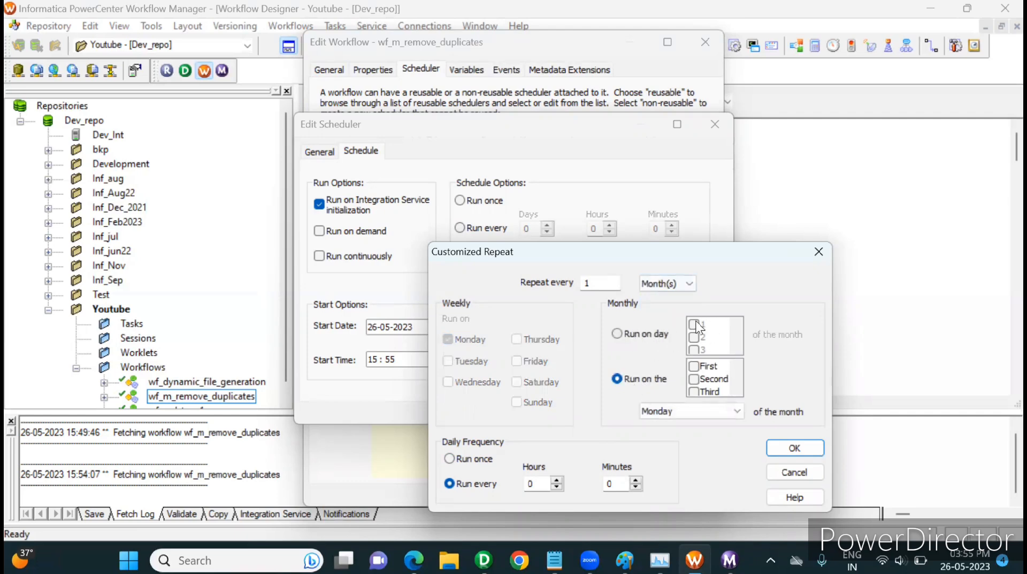
{"action": "left_click", "coordinate": [652, 334]}
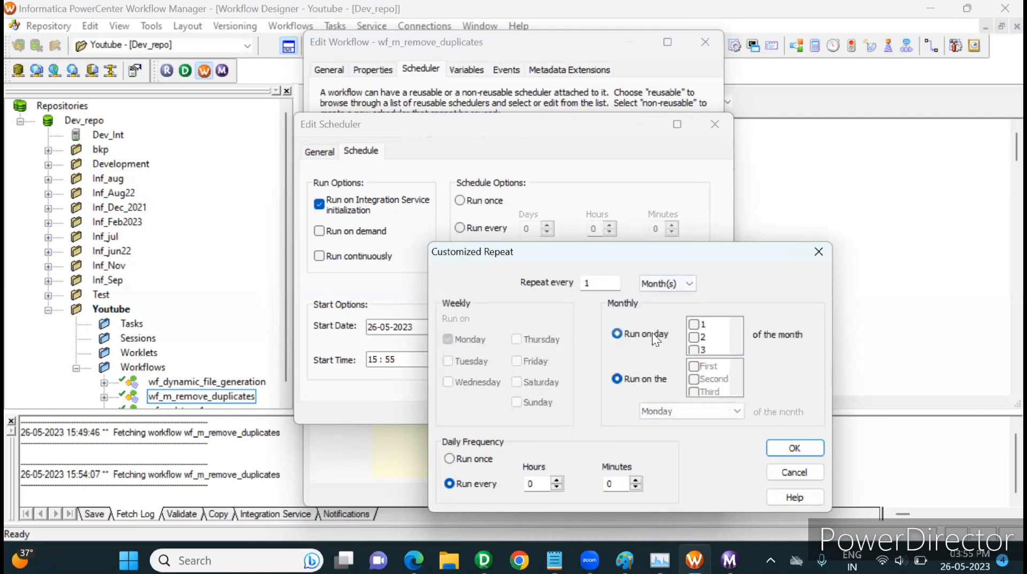
{"action": "left_click", "coordinate": [695, 325]}
{"action": "left_click", "coordinate": [695, 338]}
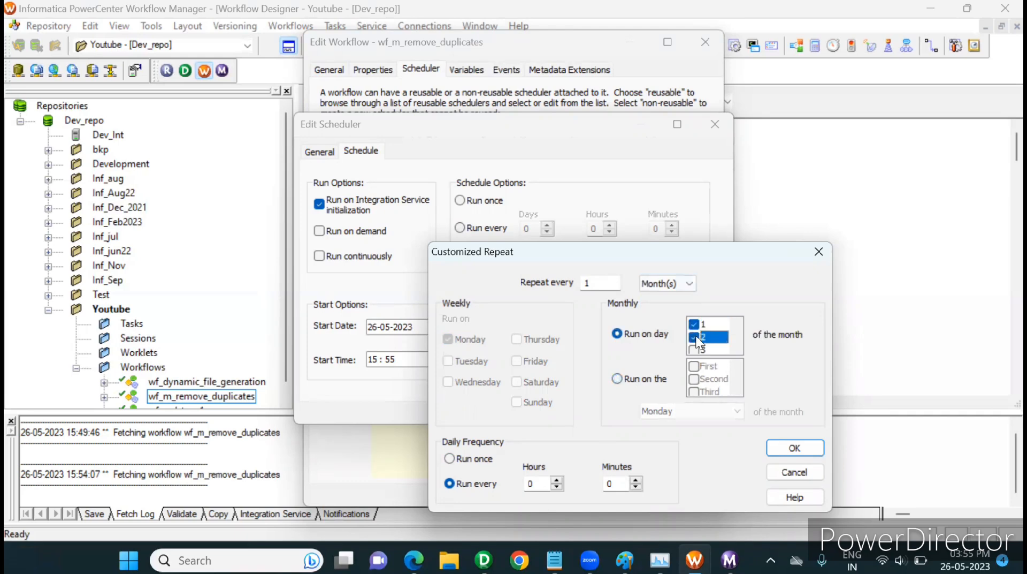
{"action": "left_click", "coordinate": [694, 324]}
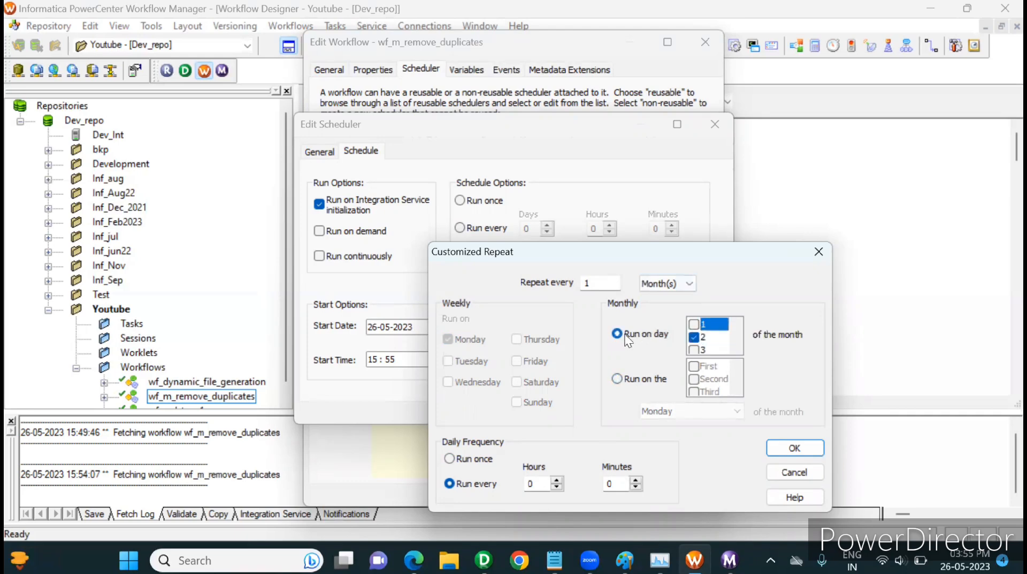
Set the monthly repeat to the second and third Monday, then discard the customized repeat changes
{"action": "left_click", "coordinate": [621, 383]}
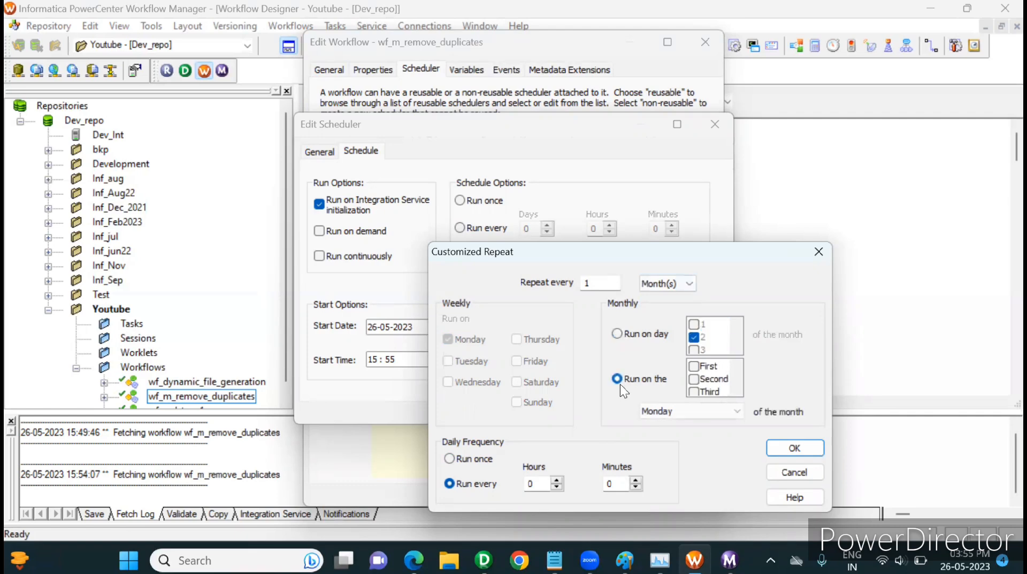
{"action": "left_click", "coordinate": [692, 378]}
{"action": "left_click", "coordinate": [695, 392]}
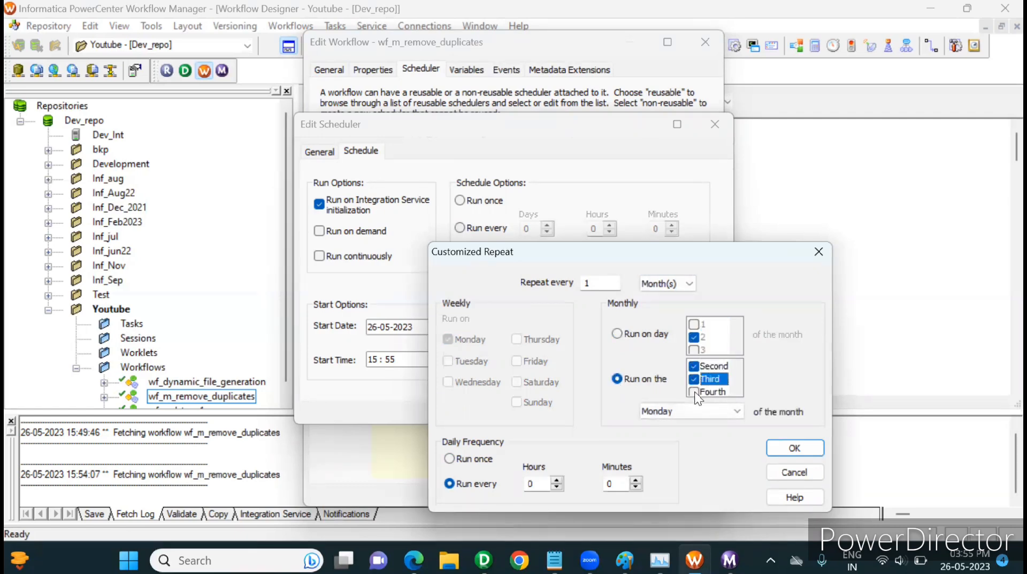
{"action": "left_click", "coordinate": [733, 410]}
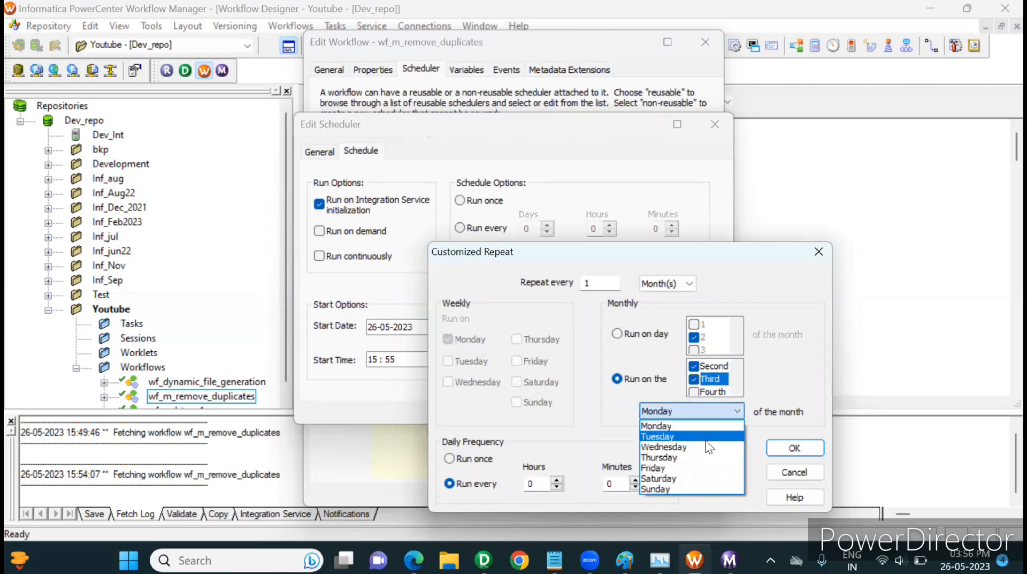
{"action": "left_click", "coordinate": [611, 409]}
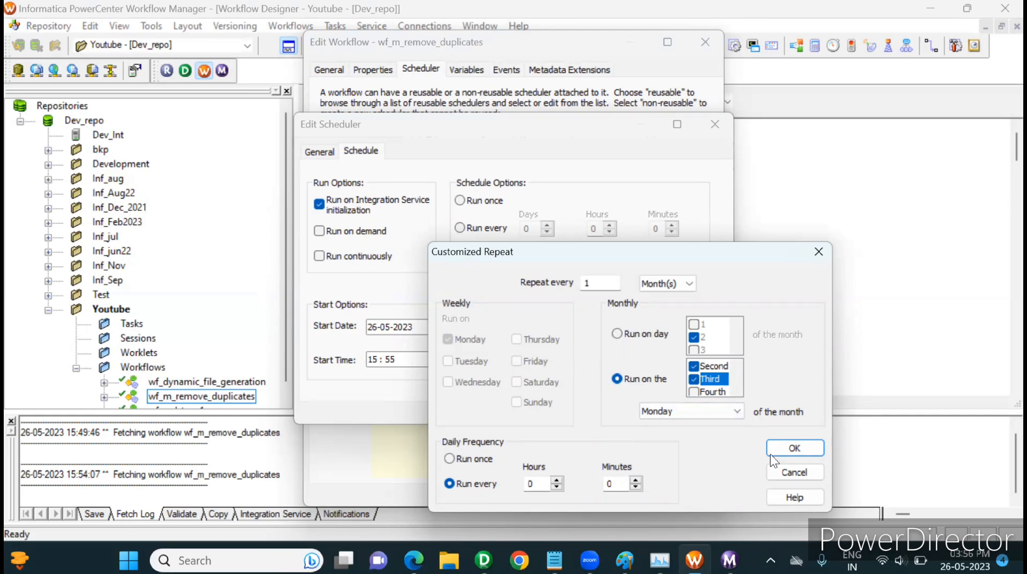
{"action": "left_click", "coordinate": [793, 472]}
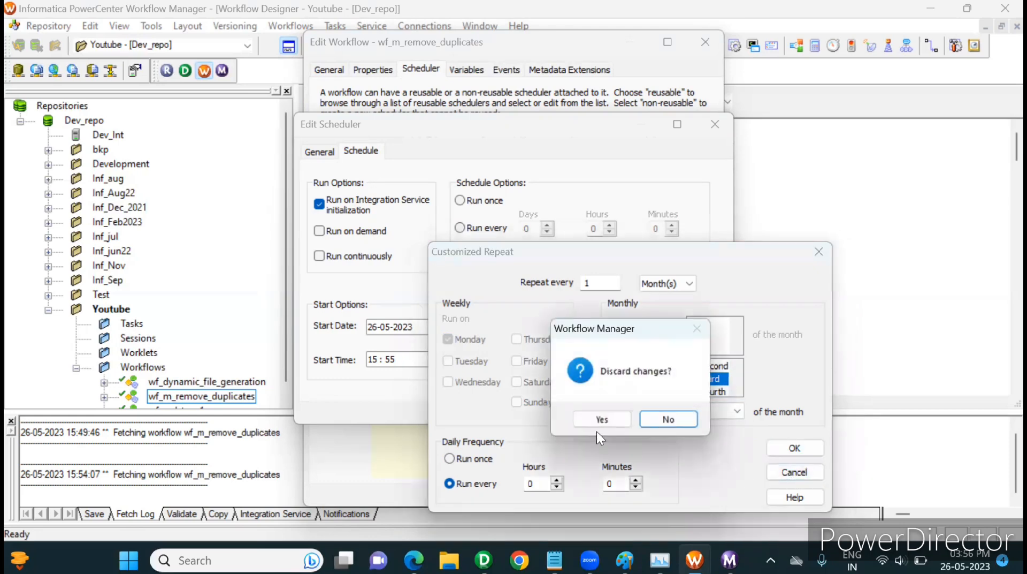
{"action": "left_click", "coordinate": [596, 423]}
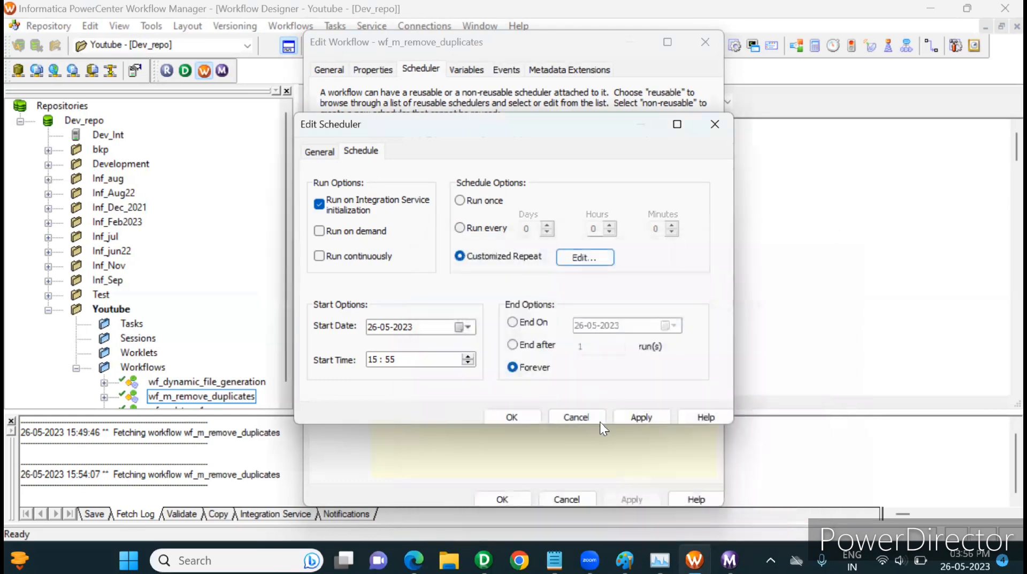
Discard the scheduler changes and close the wf_m_remove_duplicates workflow settings without saving
{"action": "left_click", "coordinate": [573, 416]}
{"action": "left_click", "coordinate": [491, 306]}
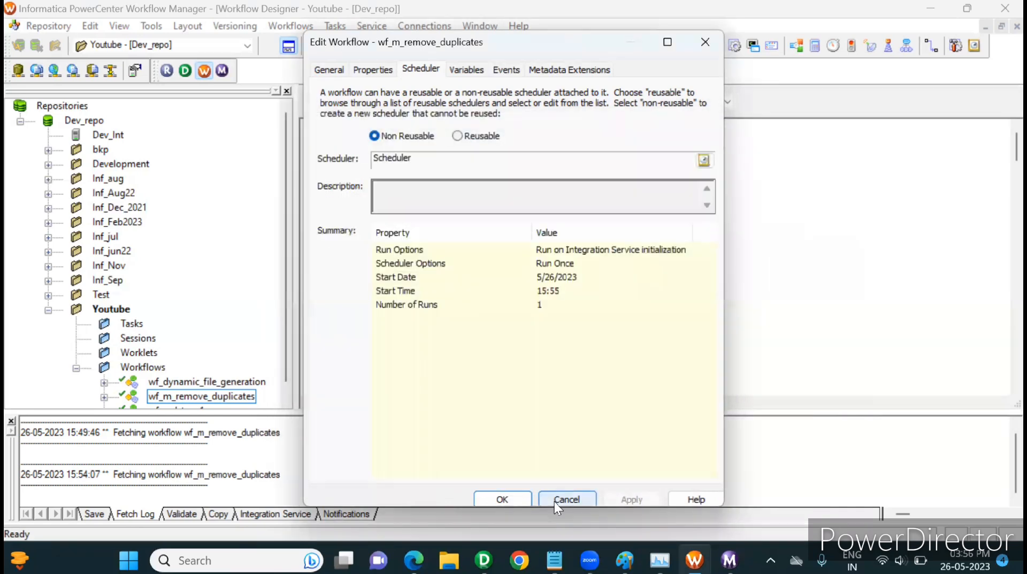
{"action": "left_click", "coordinate": [554, 501]}
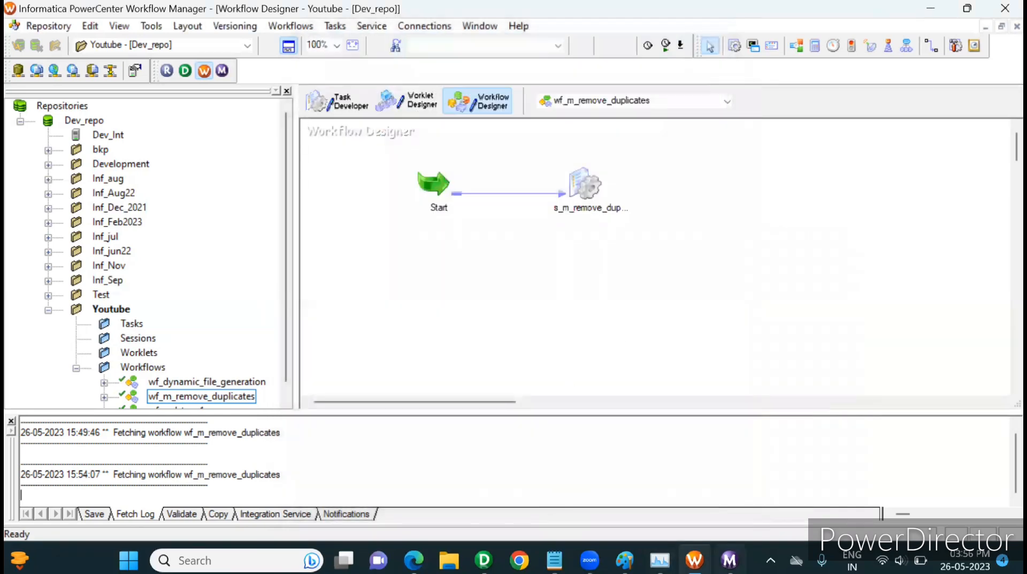
Switch to Workflow Monitor, look at the box hierarchy diagram in Paint, and return to Workflow Manager
{"action": "left_click", "coordinate": [730, 559]}
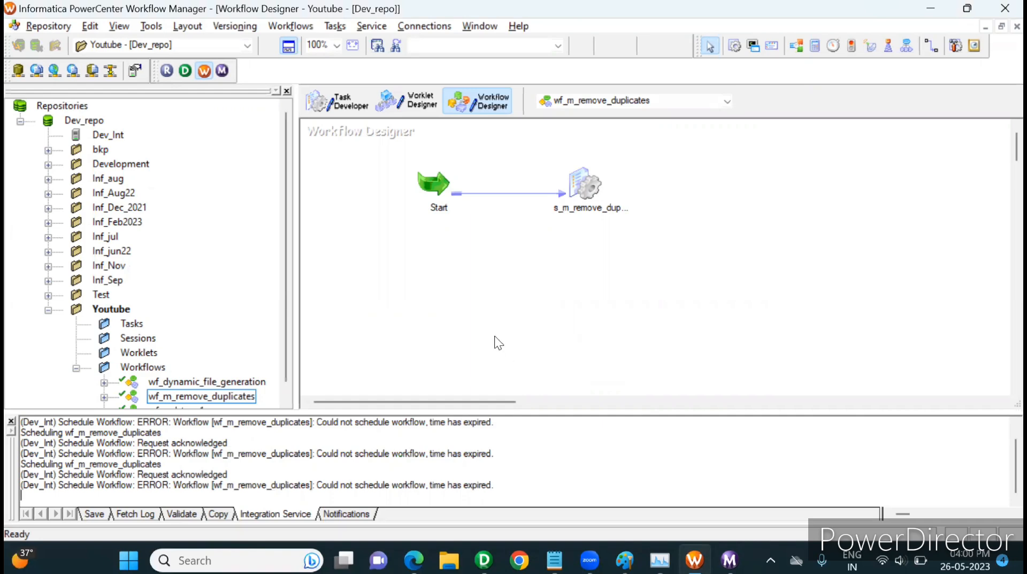
{"action": "left_click", "coordinate": [624, 560]}
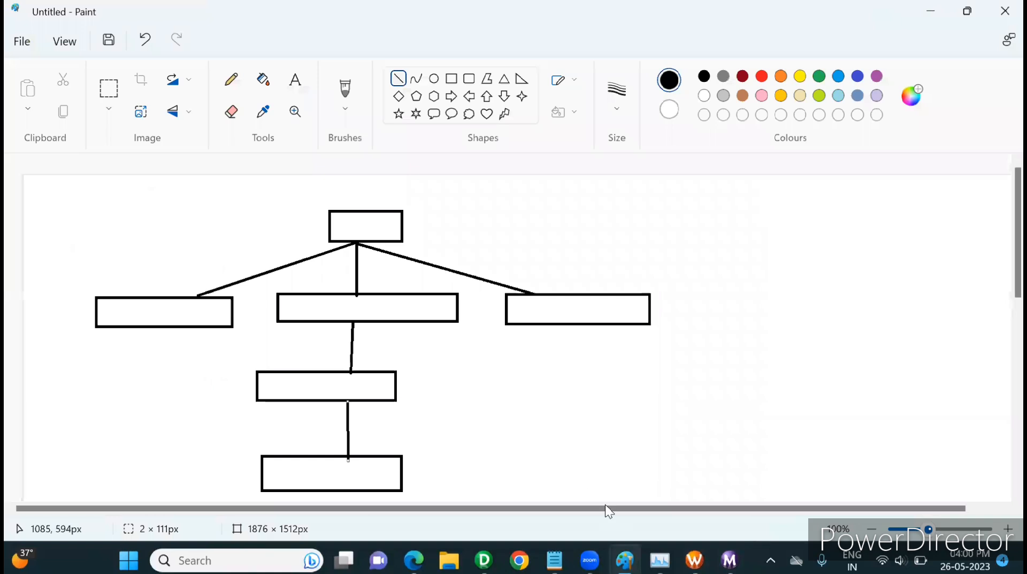
{"action": "left_click", "coordinate": [694, 560]}
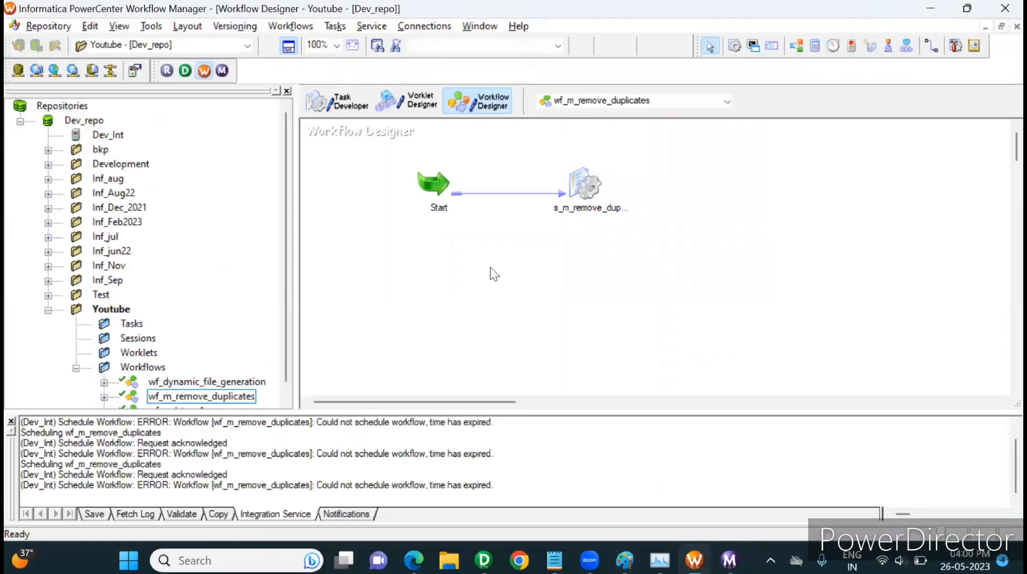
{"action": "left_click_drag", "start_coordinate": [525, 144], "coordinate": [622, 230]}
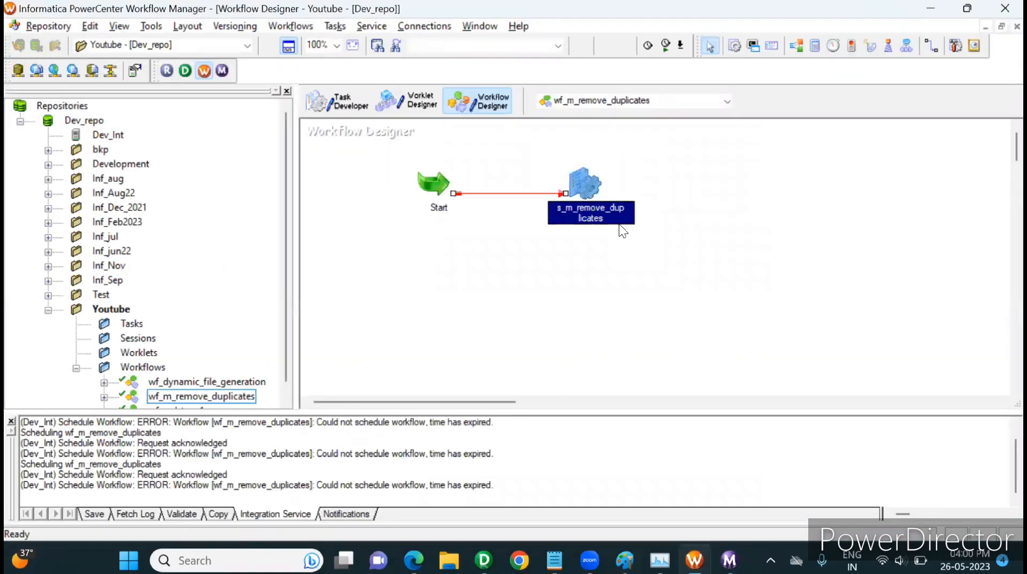
{"action": "left_click_drag", "start_coordinate": [670, 162], "coordinate": [764, 219]}
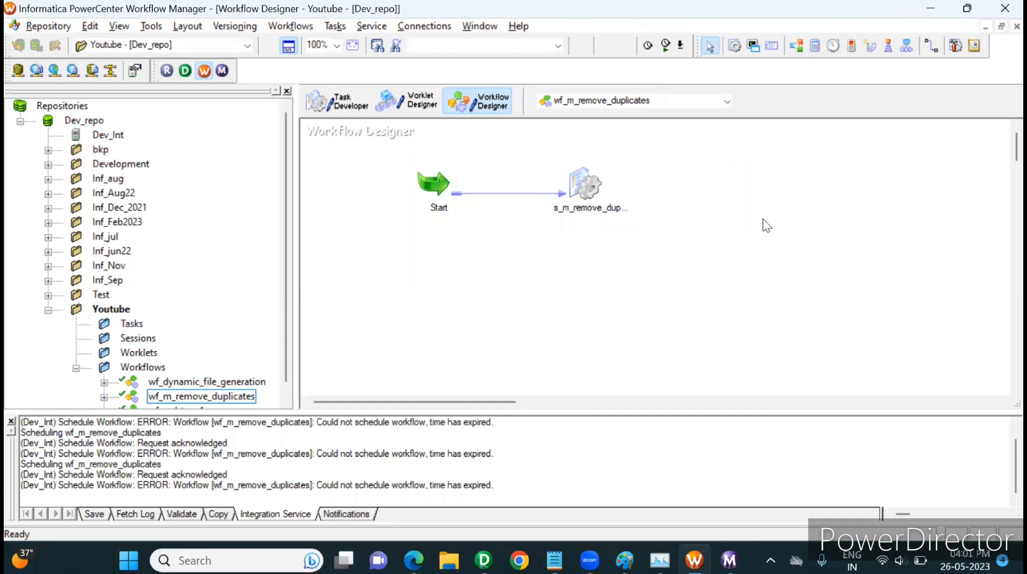